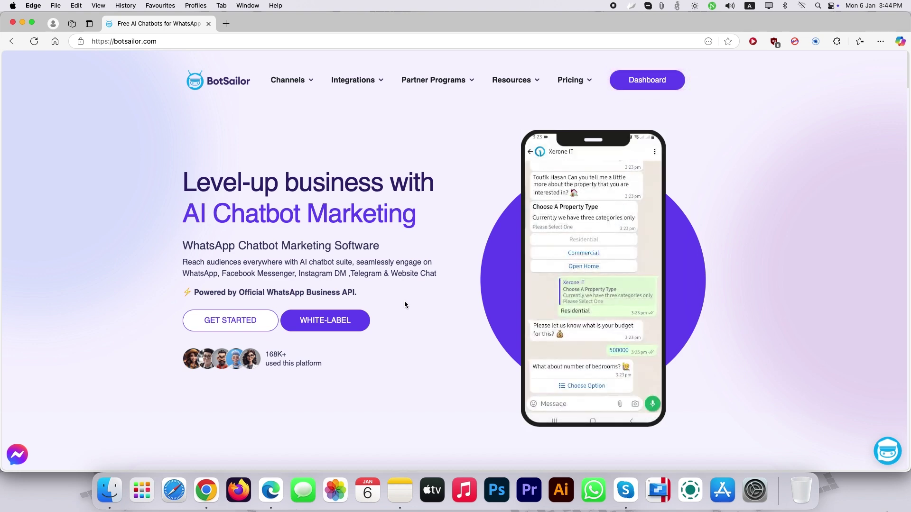
# Go to Settings > WhatsApp HTTP API and switch off the Shop Test API
pyautogui.click(634, 90)
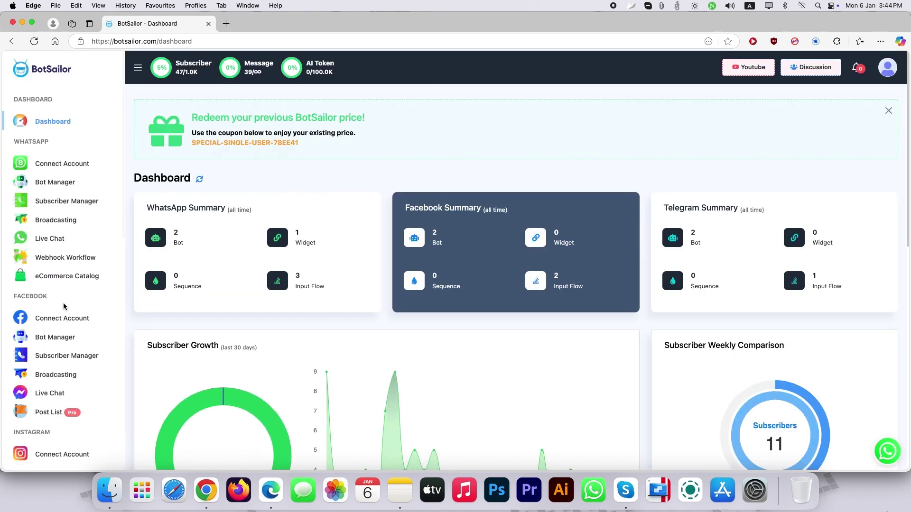
pyautogui.scroll(-4, 41, 188)
pyautogui.scroll(-15, 43, 399)
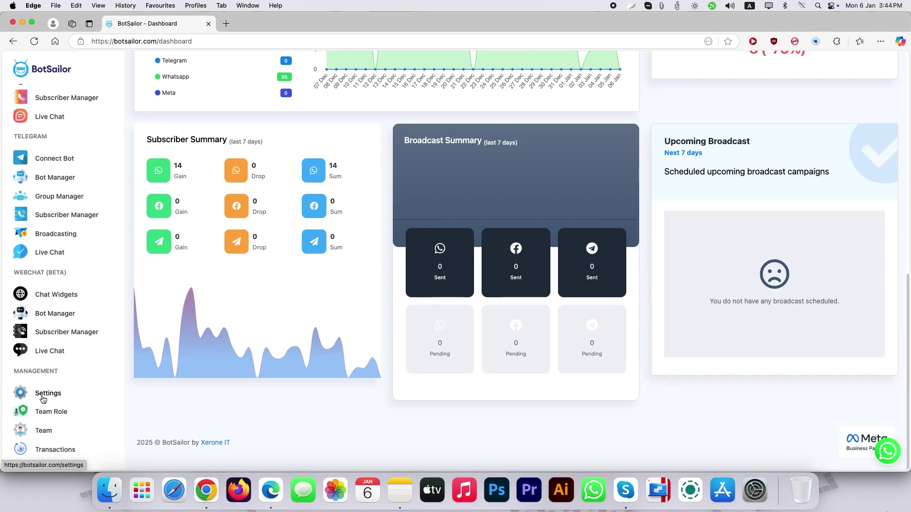
pyautogui.click(43, 399)
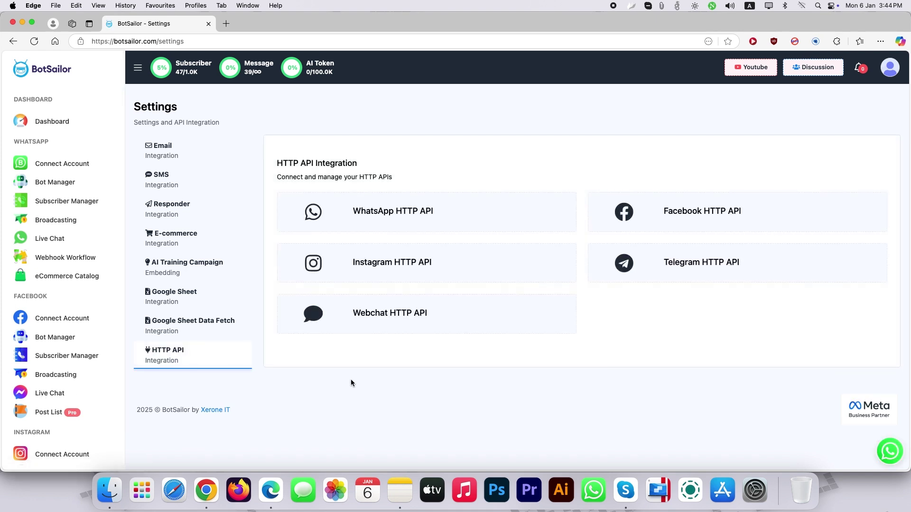
pyautogui.click(381, 212)
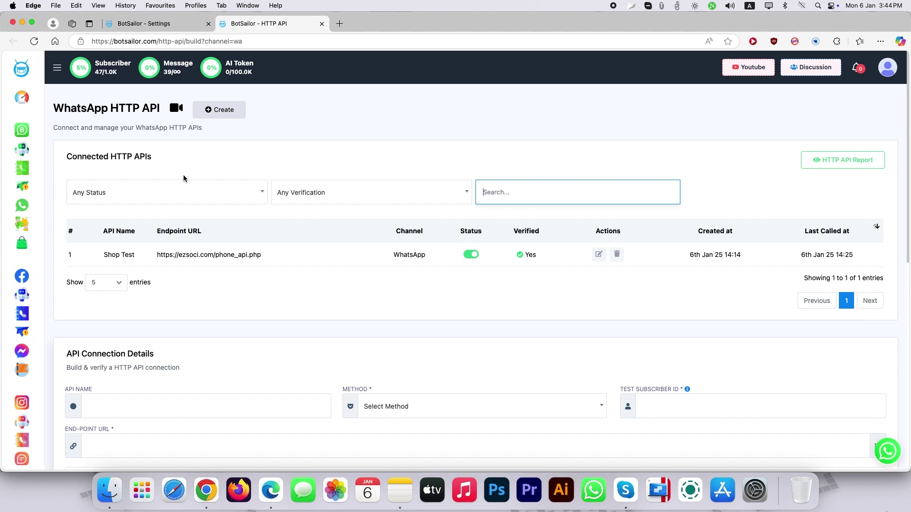
pyautogui.click(471, 255)
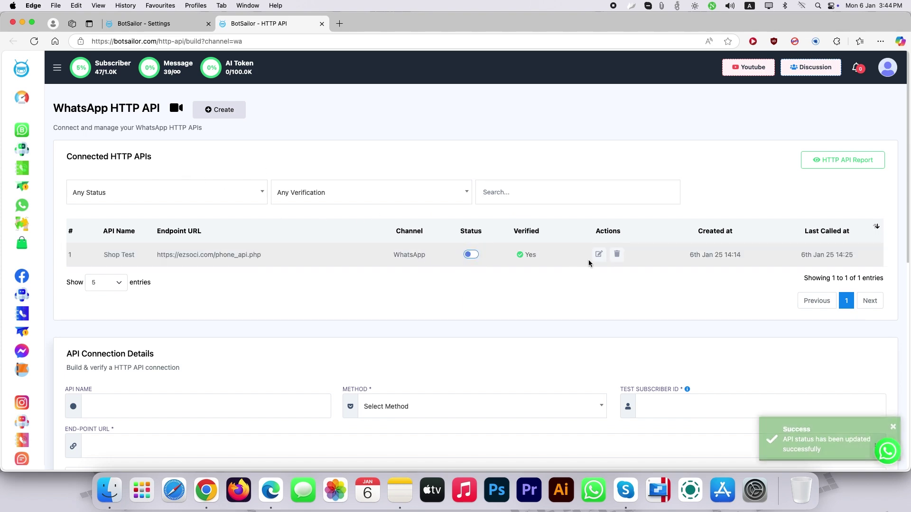
# Name the new API Shopping and set its request method to GET
pyautogui.click(225, 115)
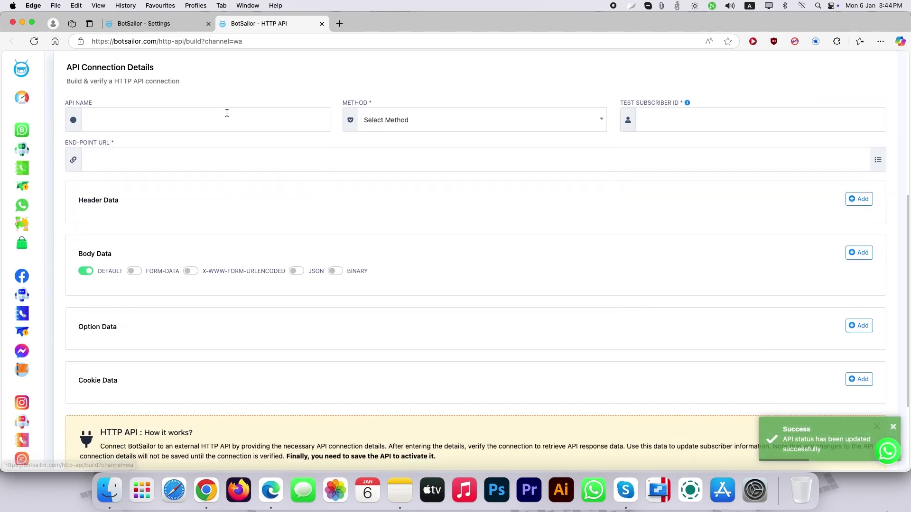
pyautogui.click(230, 120)
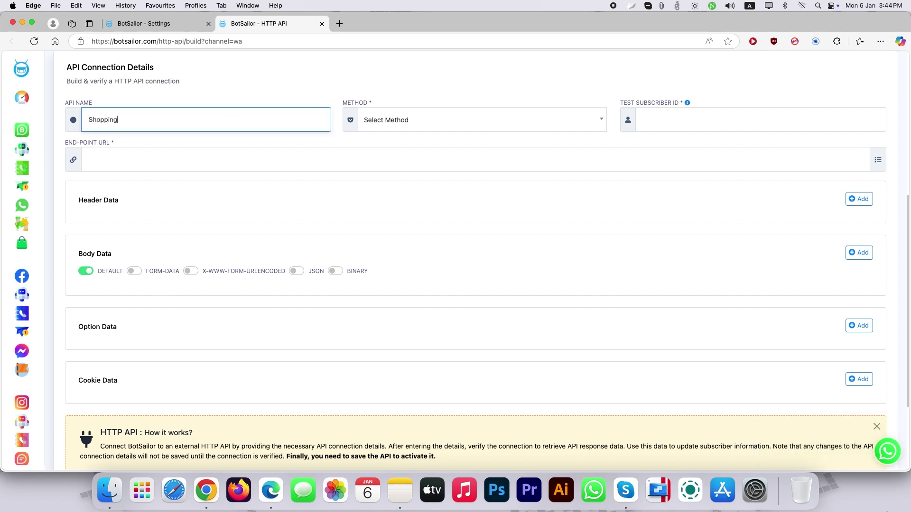
pyautogui.click(379, 122)
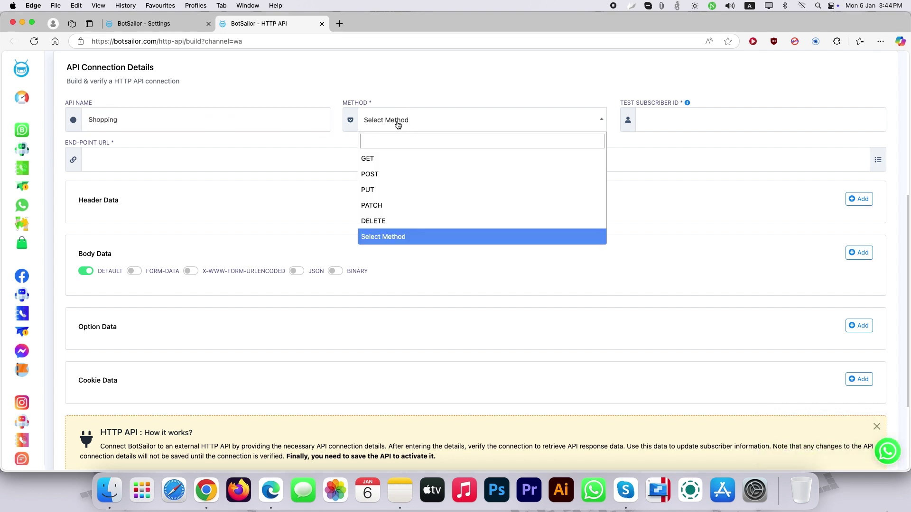
pyautogui.click(384, 162)
# Copy the first WhatsApp subscriber's ID from Subscriber Manager into Test Subscriber ID
pyautogui.click(641, 129)
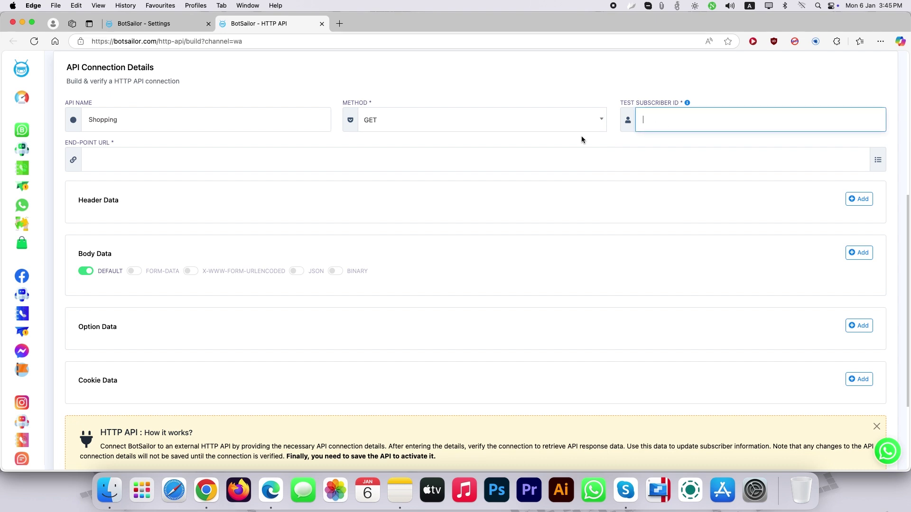
pyautogui.keyDown('super'); pyautogui.click(21, 168); pyautogui.keyUp('super')
pyautogui.click(378, 22)
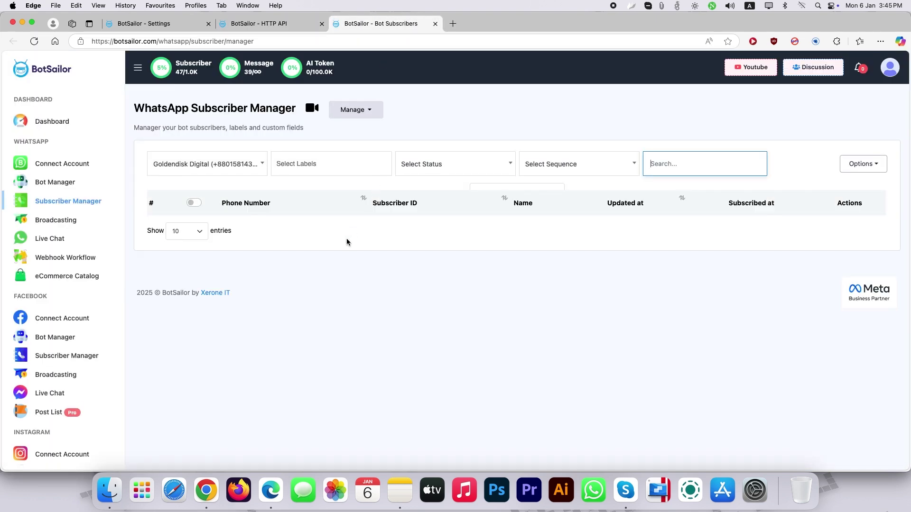
pyautogui.doubleClick(357, 229)
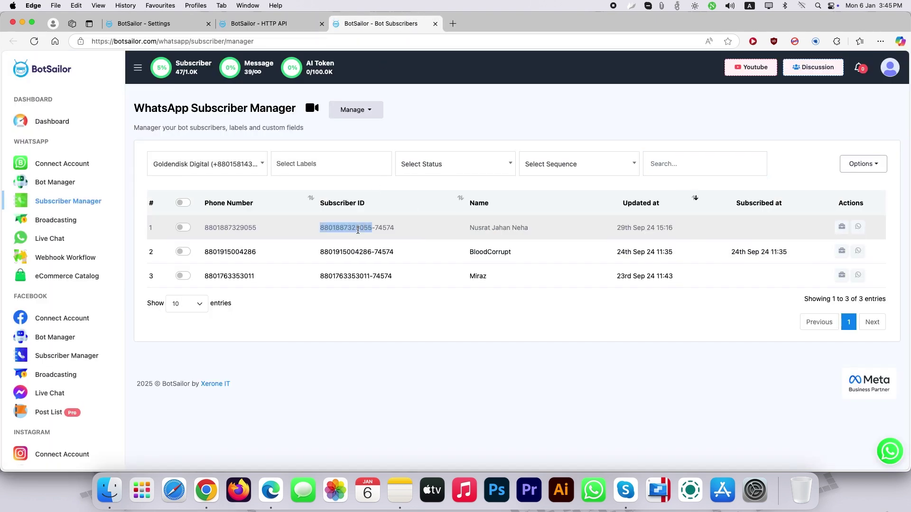
pyautogui.rightClick(358, 229)
pyautogui.click(379, 258)
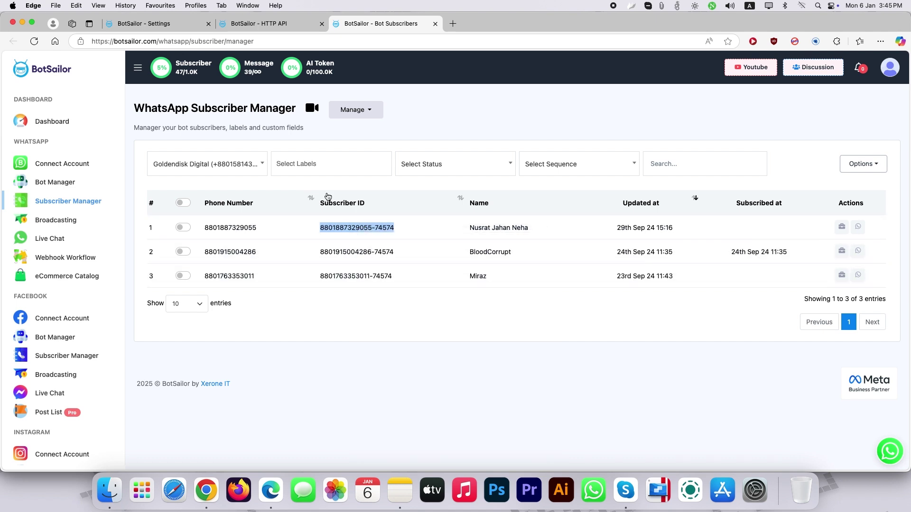
pyautogui.click(259, 27)
pyautogui.click(652, 123)
pyautogui.press('super+v')
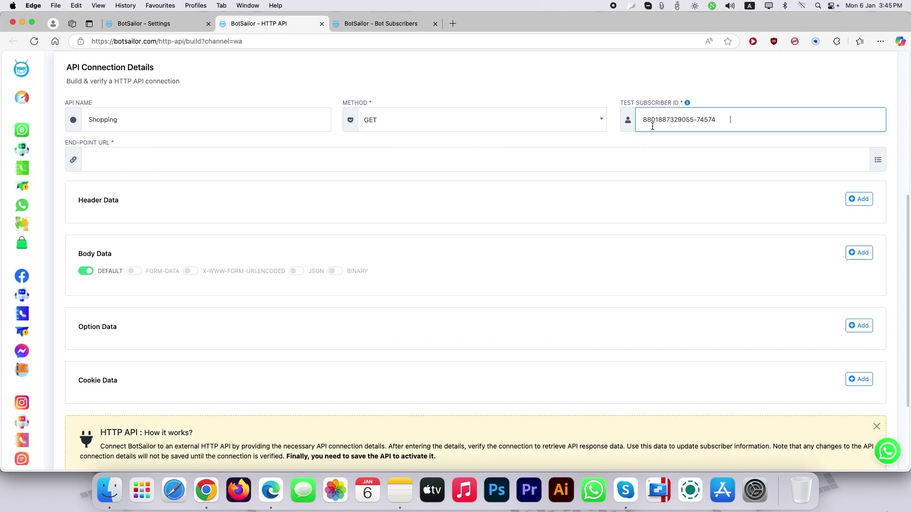
# Copy the ezsoci.com phone_api.php address without its trailing slash from the saved notes
pyautogui.click(218, 160)
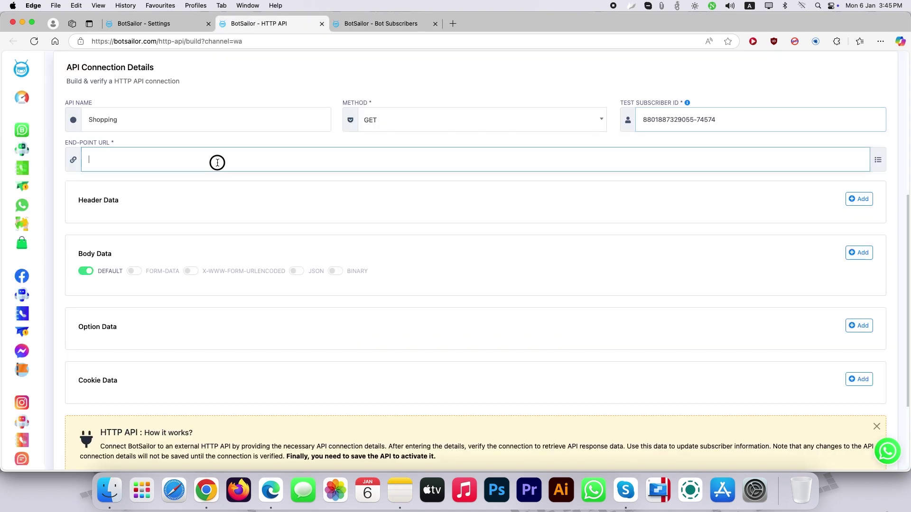
pyautogui.click(400, 490)
pyautogui.rightClick(512, 193)
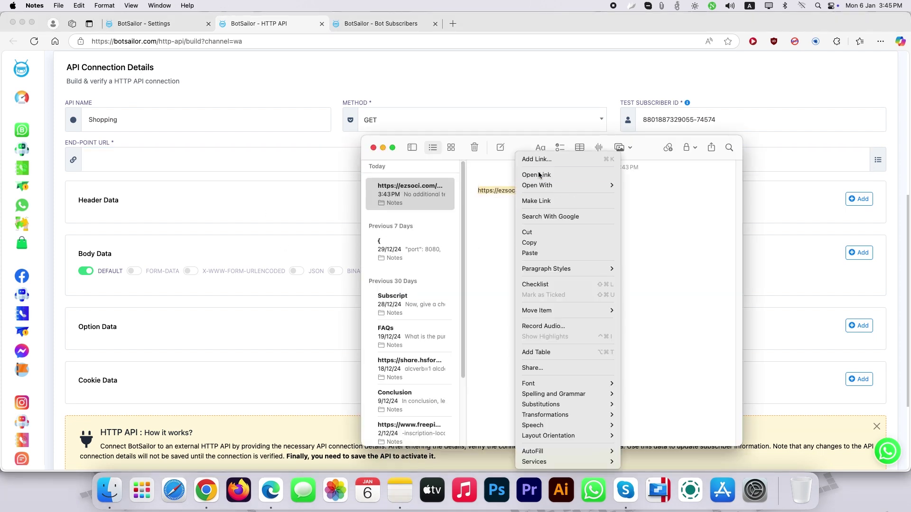
pyautogui.click(515, 155)
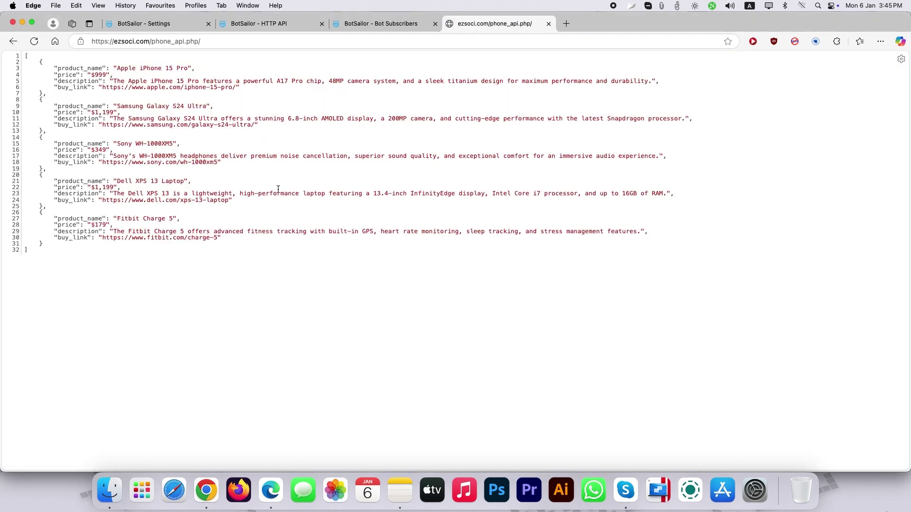
pyautogui.click(216, 41)
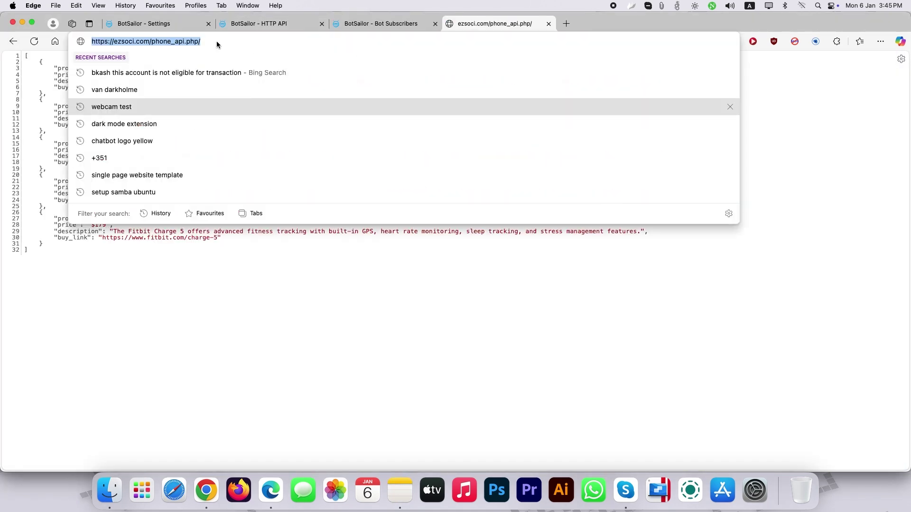
pyautogui.click(217, 41)
pyautogui.press('BackSpace')
pyautogui.press('super+a')
pyautogui.press('super+c')
pyautogui.click(272, 24)
pyautogui.press('super+v')
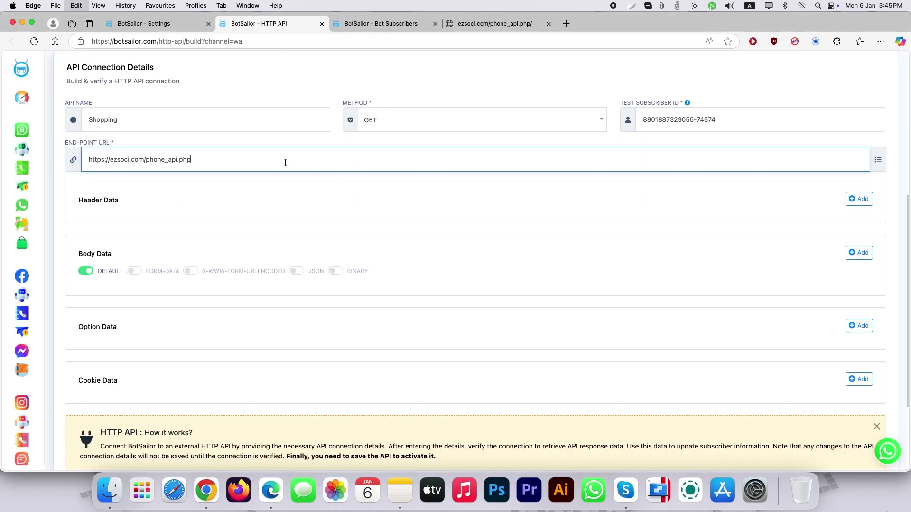
pyautogui.scroll(-3, 393, 169)
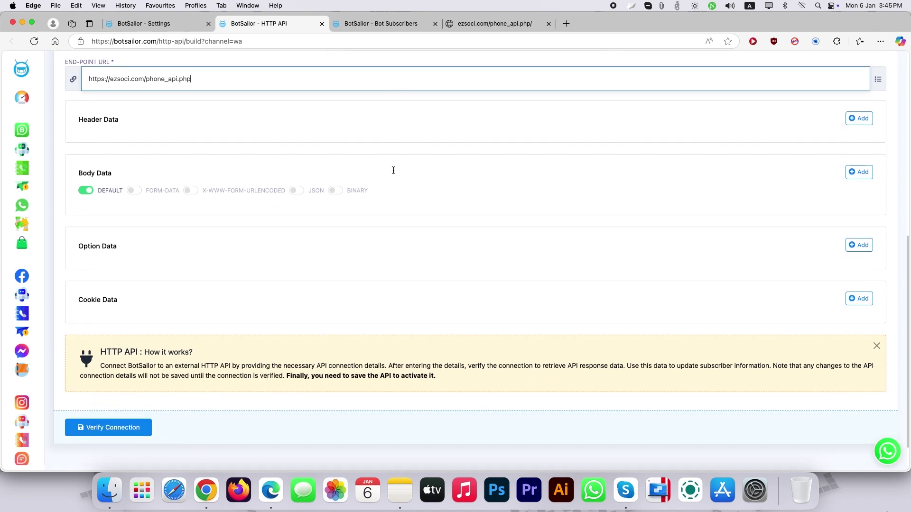
pyautogui.click(107, 427)
# Load the raw JSON product data and add a response-mapping row
pyautogui.scroll(-10, 357, 335)
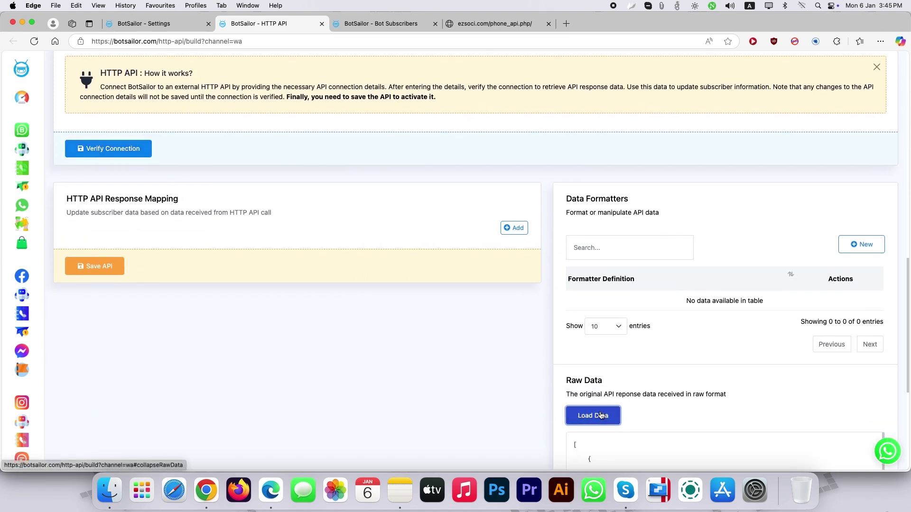
pyautogui.click(593, 416)
pyautogui.scroll(-5, 665, 308)
pyautogui.scroll(-6, 666, 308)
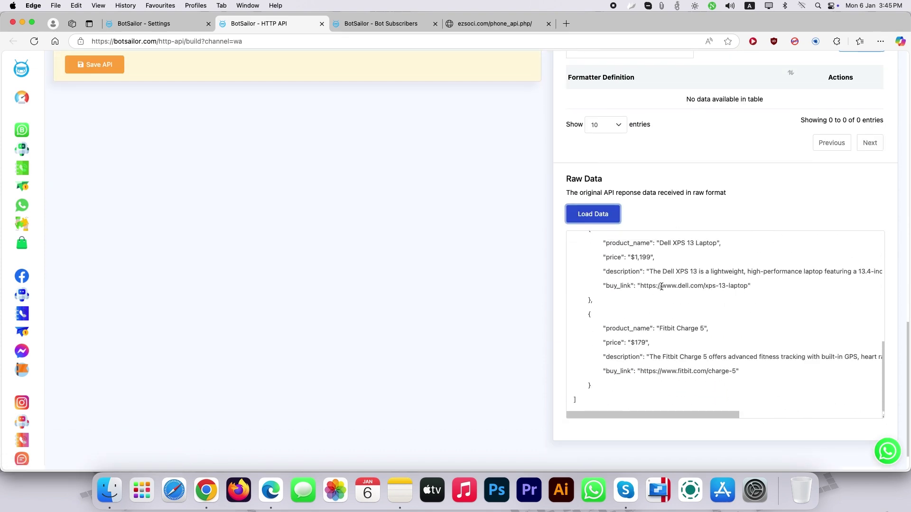
pyautogui.scroll(6, 691, 354)
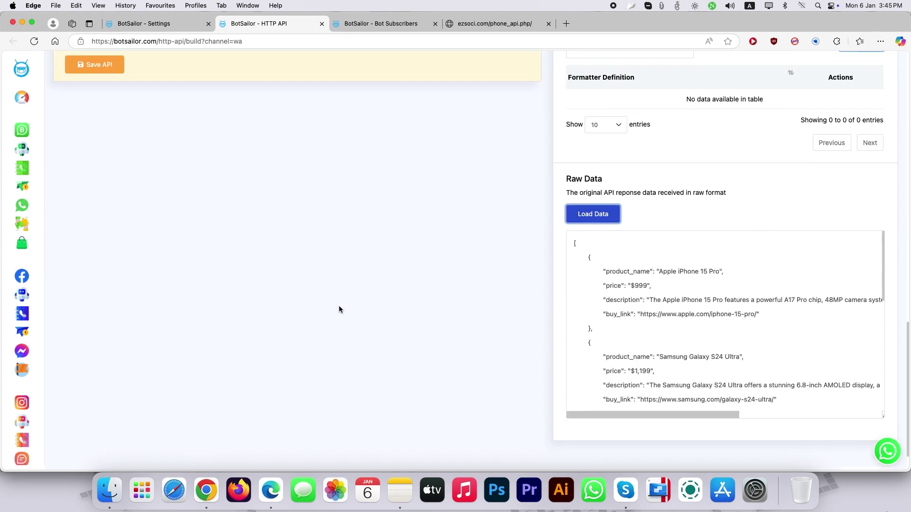
pyautogui.scroll(7, 339, 306)
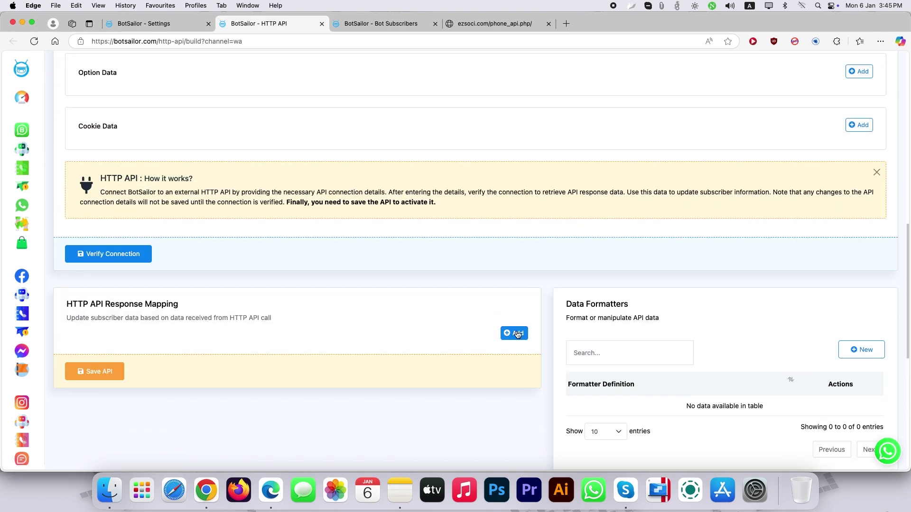
pyautogui.click(514, 333)
# Look through the mapping field list twice, closing it without choosing a field
pyautogui.click(192, 373)
pyautogui.scroll(-3, 127, 329)
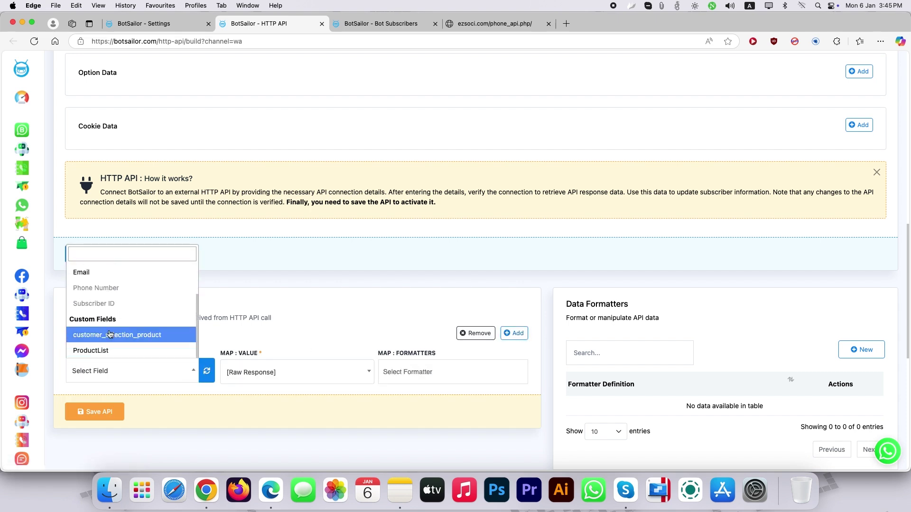
pyautogui.click(221, 416)
pyautogui.click(132, 371)
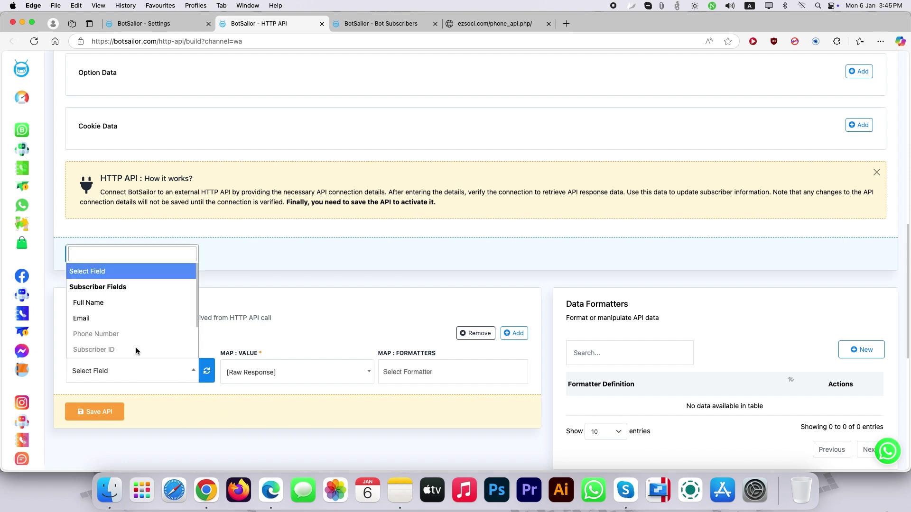
pyautogui.scroll(-3, 136, 347)
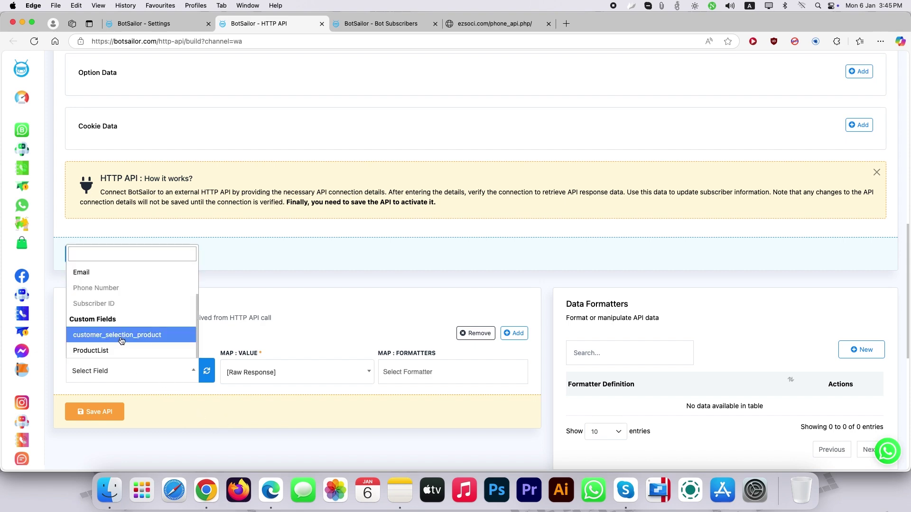
pyautogui.click(196, 408)
pyautogui.scroll(15, 422, 341)
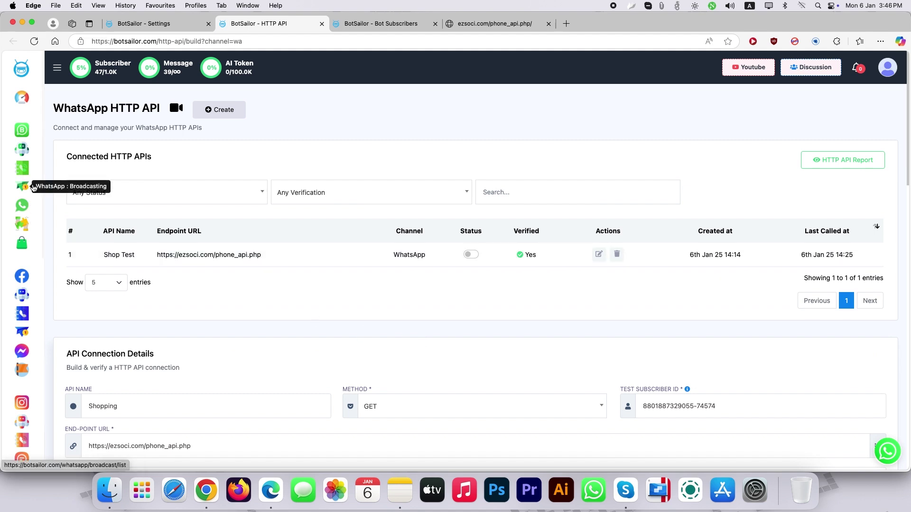
# Delete the customer_selection_product and ProductList custom fields in Subscriber Manager
pyautogui.click(379, 25)
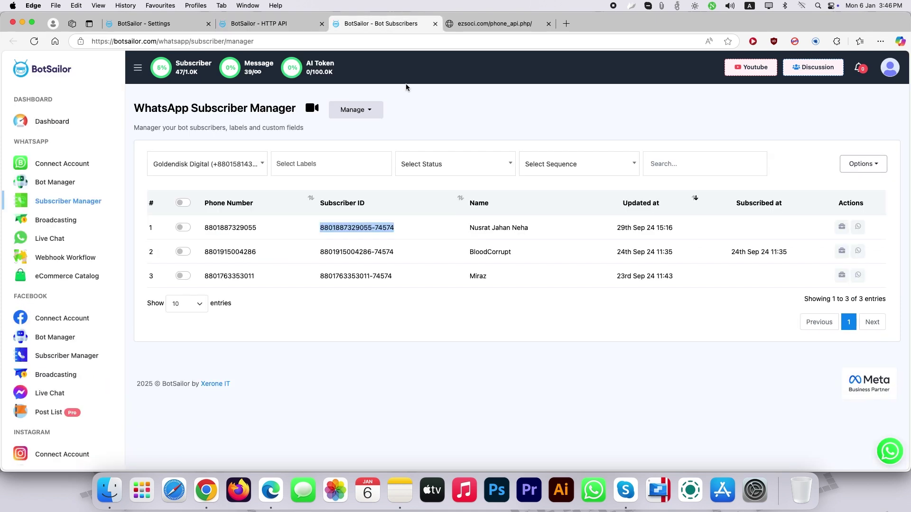
pyautogui.click(359, 111)
pyautogui.click(365, 151)
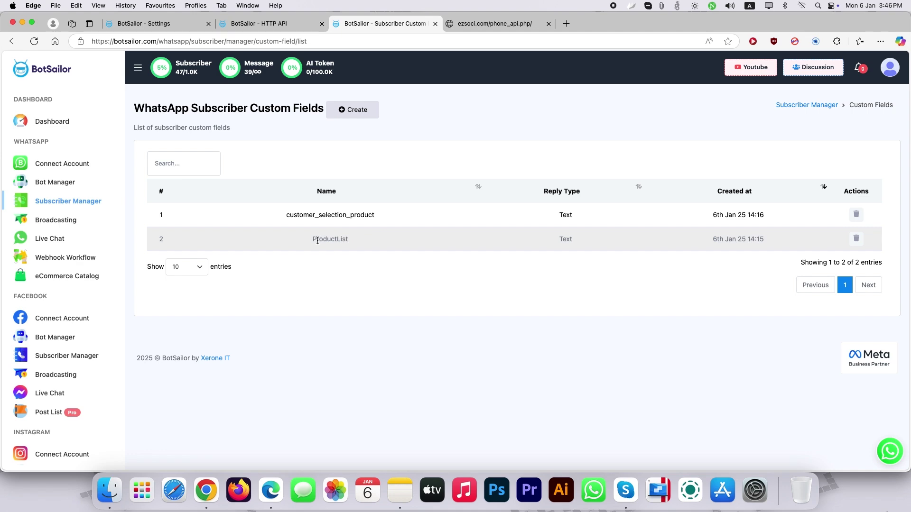
pyautogui.click(860, 218)
pyautogui.click(429, 323)
pyautogui.click(856, 215)
pyautogui.click(417, 324)
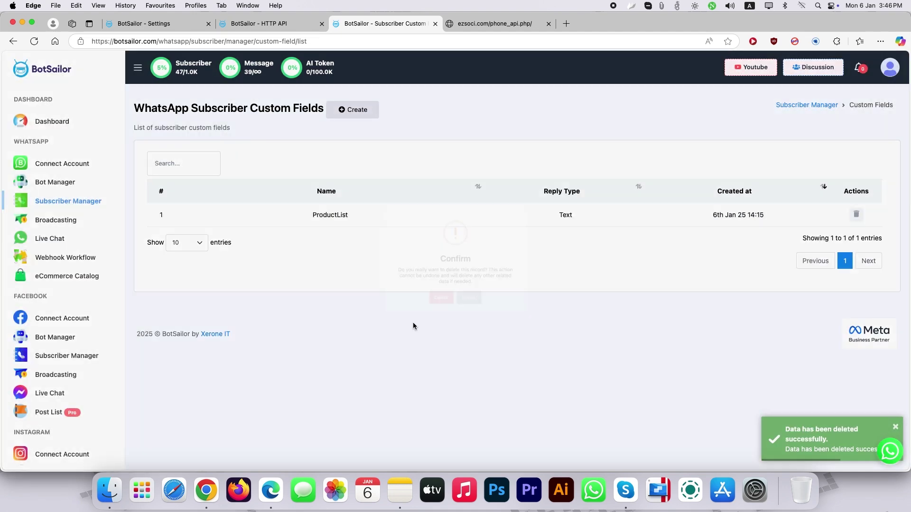
# Create a Text custom field named ProductList
pyautogui.click(346, 114)
pyautogui.click(375, 122)
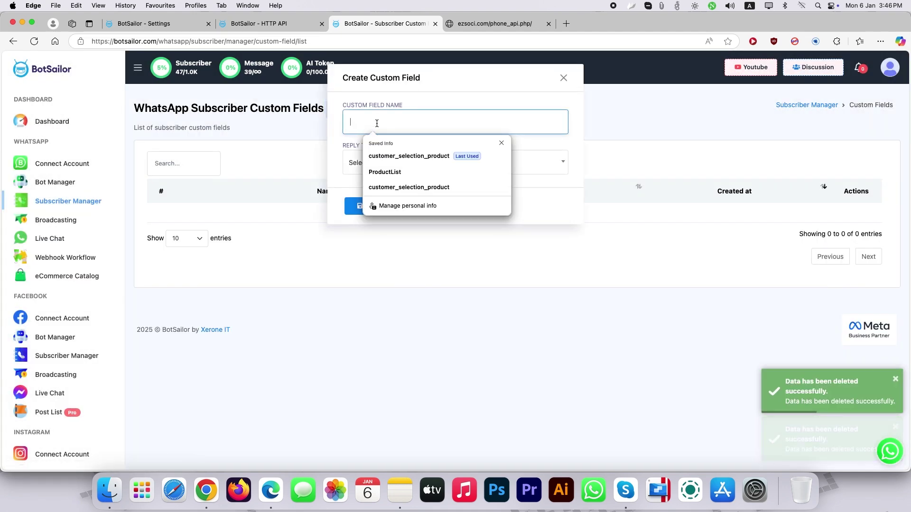
pyautogui.click(396, 172)
pyautogui.click(397, 165)
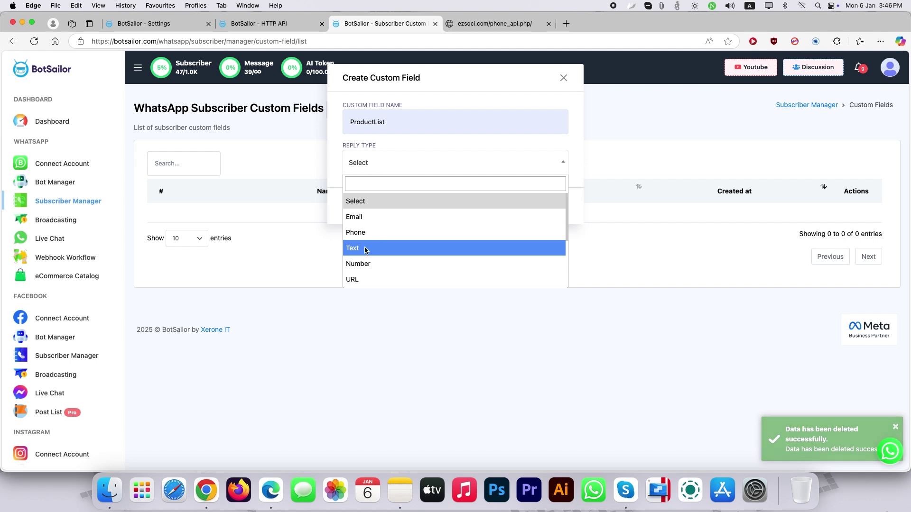
pyautogui.click(366, 246)
pyautogui.click(377, 210)
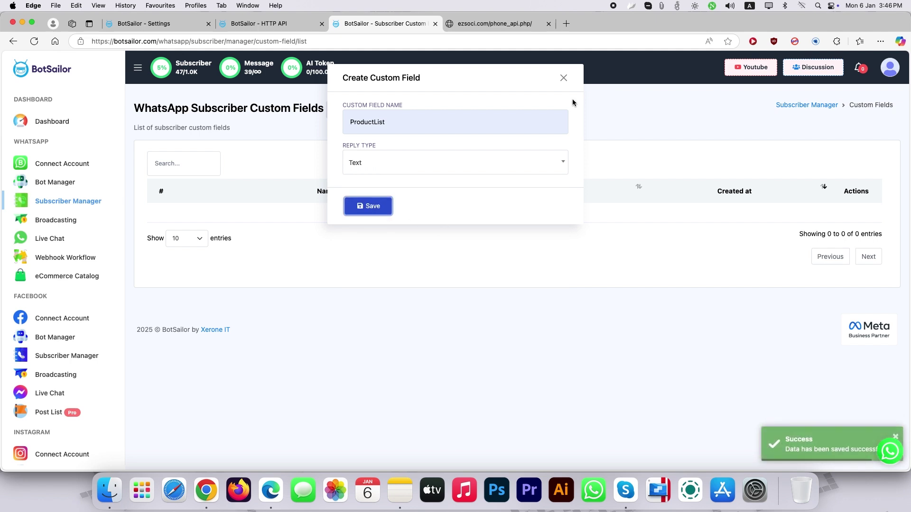
pyautogui.click(563, 77)
# Create a Text custom field named customer_selection_product
pyautogui.click(357, 112)
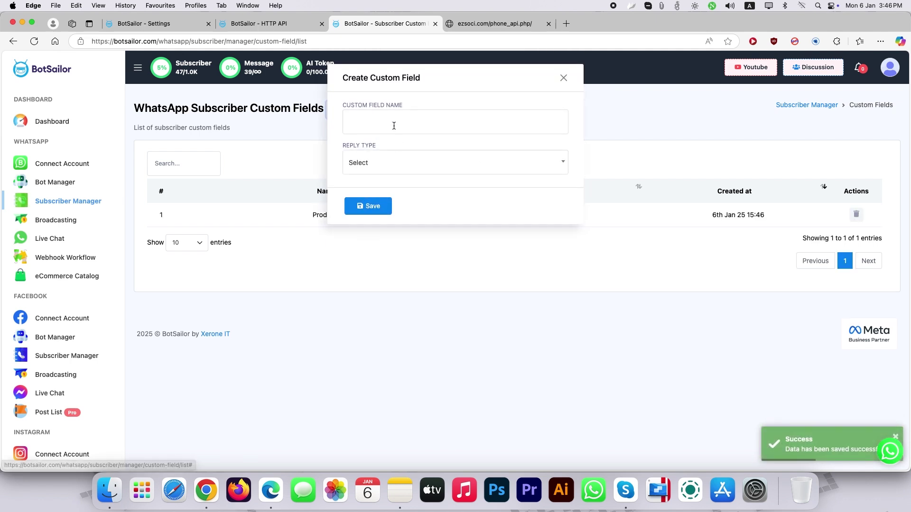
pyautogui.click(393, 126)
pyautogui.click(415, 182)
pyautogui.click(401, 164)
pyautogui.click(370, 246)
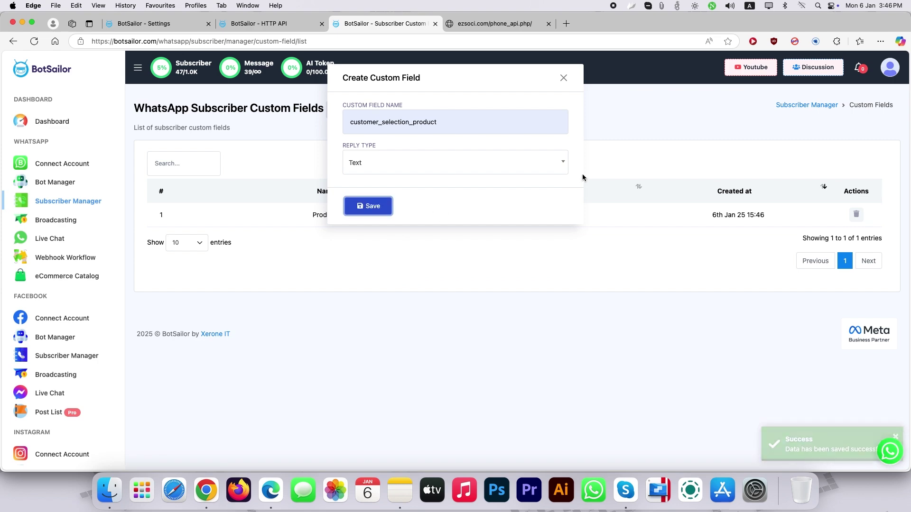
pyautogui.click(563, 77)
pyautogui.click(258, 23)
# Refresh the fields, map ProductList to [Raw Response], and save the Shopping API
pyautogui.scroll(-2, 298, 309)
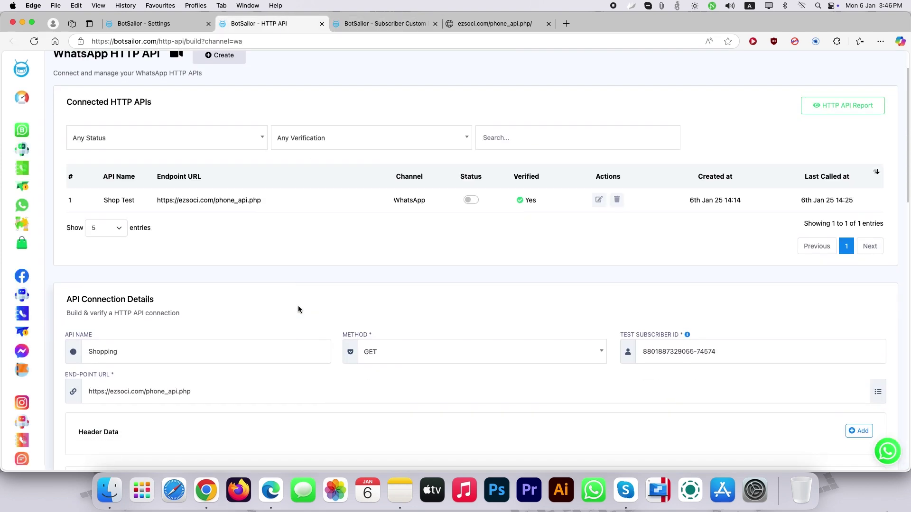
pyautogui.scroll(-10, 298, 309)
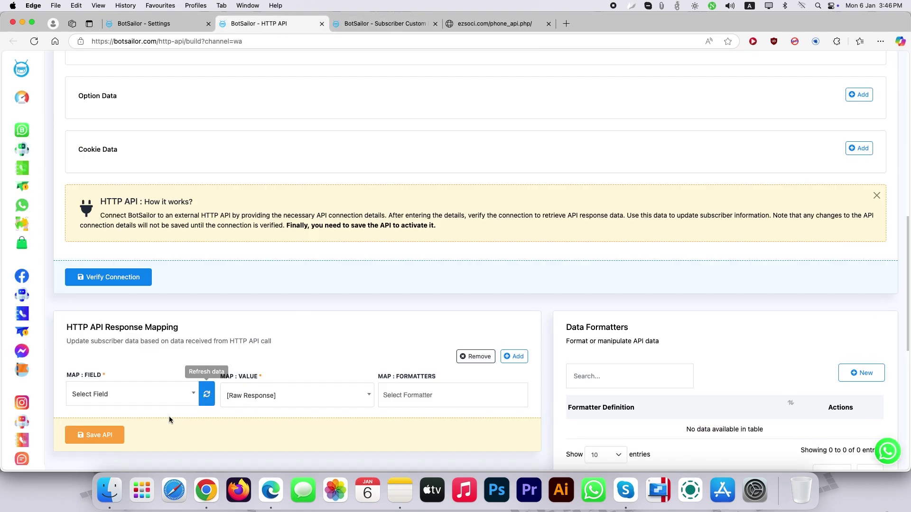
pyautogui.click(137, 394)
pyautogui.click(206, 394)
pyautogui.click(138, 394)
pyautogui.scroll(-2, 114, 345)
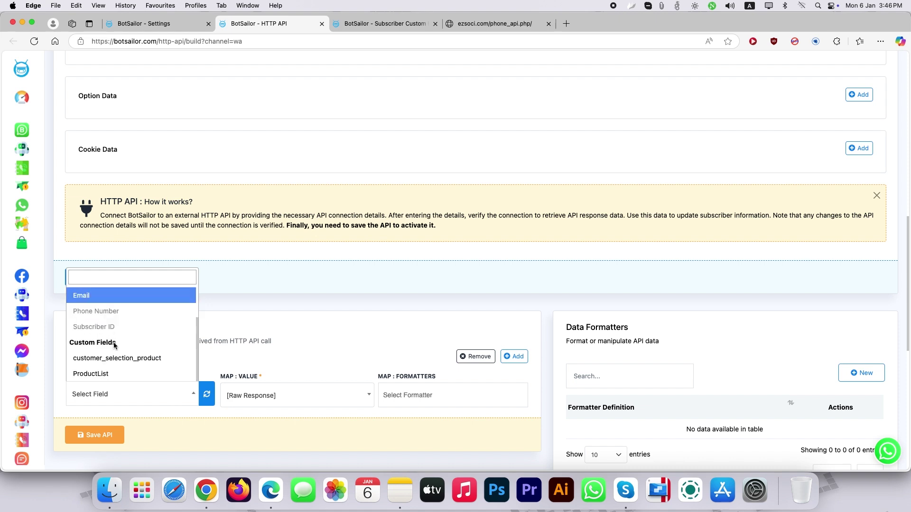
pyautogui.click(95, 373)
pyautogui.scroll(-1, 284, 375)
pyautogui.click(358, 379)
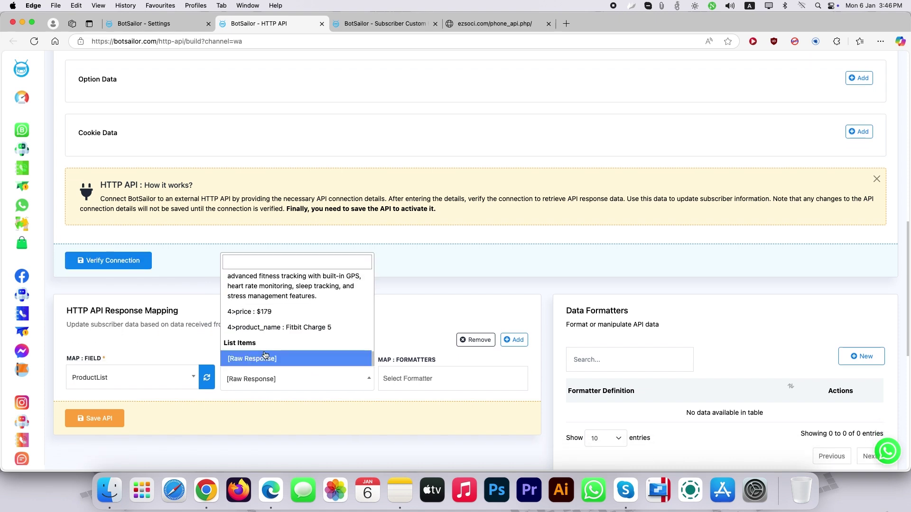
pyautogui.click(248, 358)
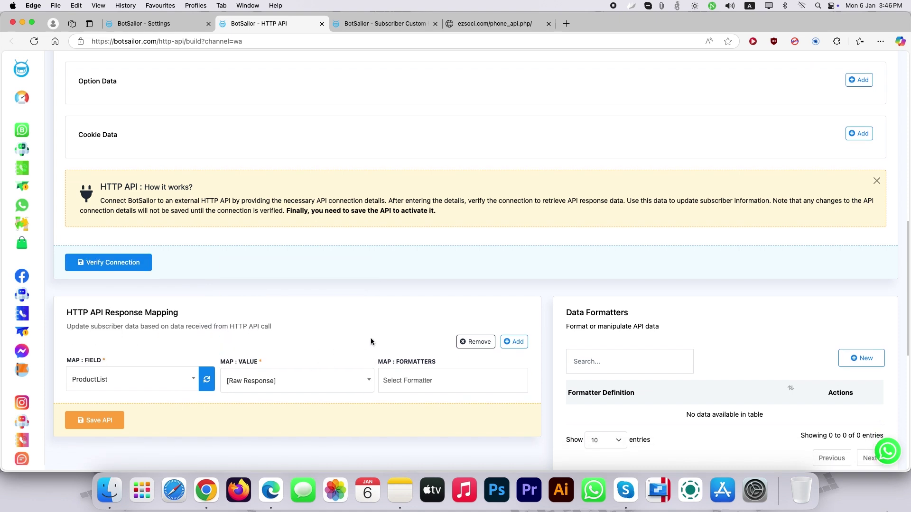
pyautogui.click(95, 425)
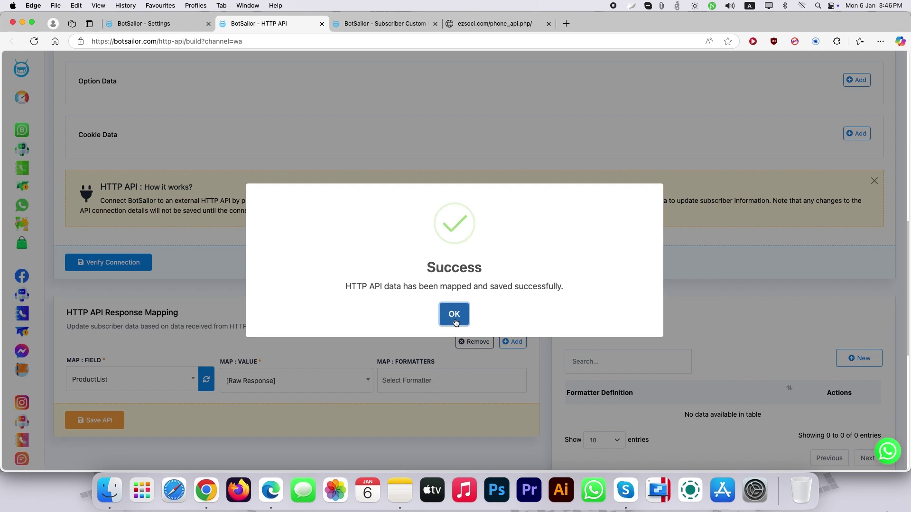
pyautogui.click(454, 314)
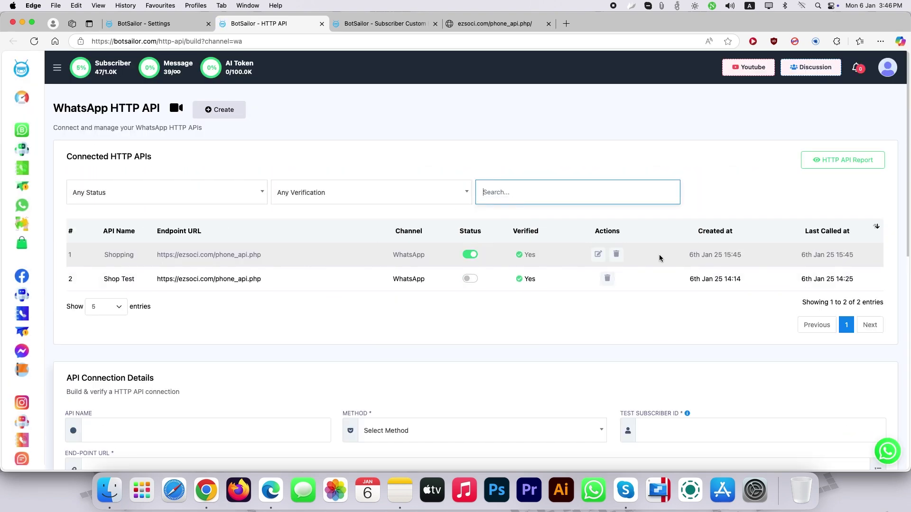
# Create a new bot reply flow with keyword products and title product lists
pyautogui.keyDown('super'); pyautogui.click(29, 155); pyautogui.keyUp('super')
pyautogui.click(375, 23)
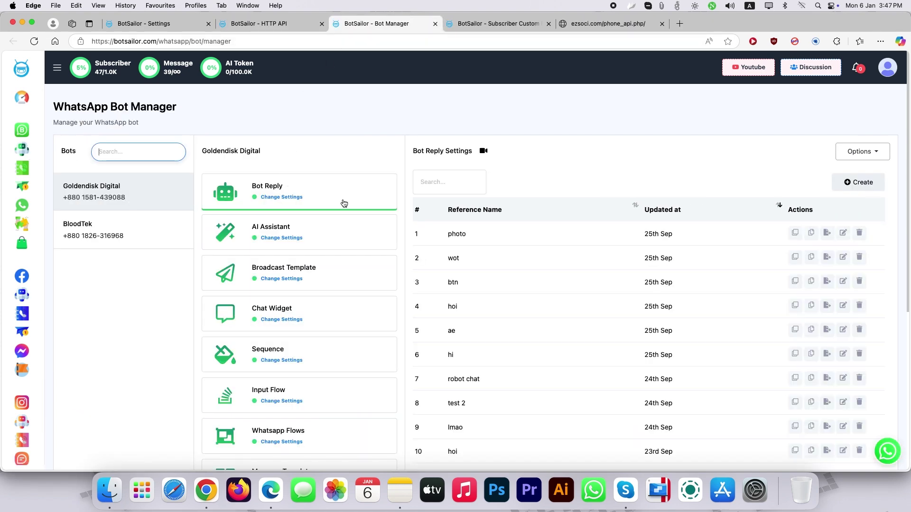
pyautogui.scroll(-1, 684, 285)
pyautogui.click(858, 141)
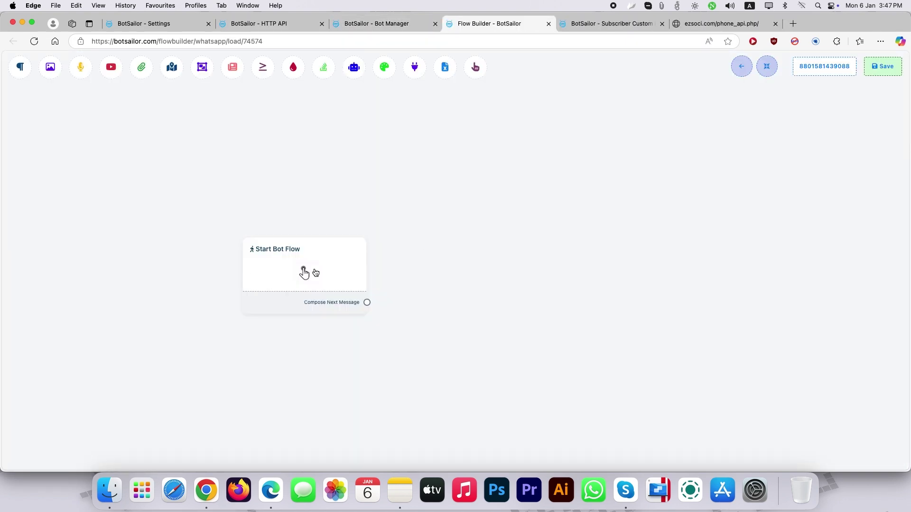
pyautogui.click(71, 110)
pyautogui.click(55, 143)
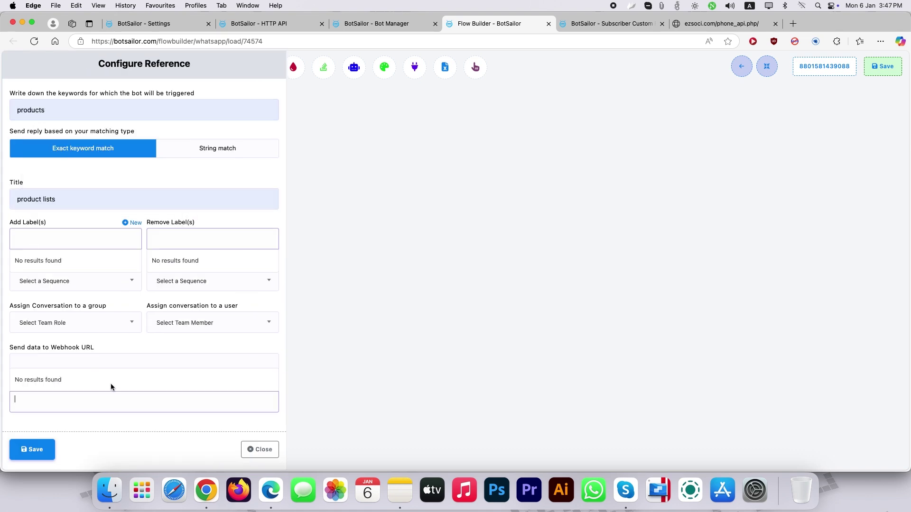
pyautogui.click(32, 449)
# Add an HTTP API step after Start that calls Shopping : GET
pyautogui.moveTo(281, 319); pyautogui.dragTo(306, 216)
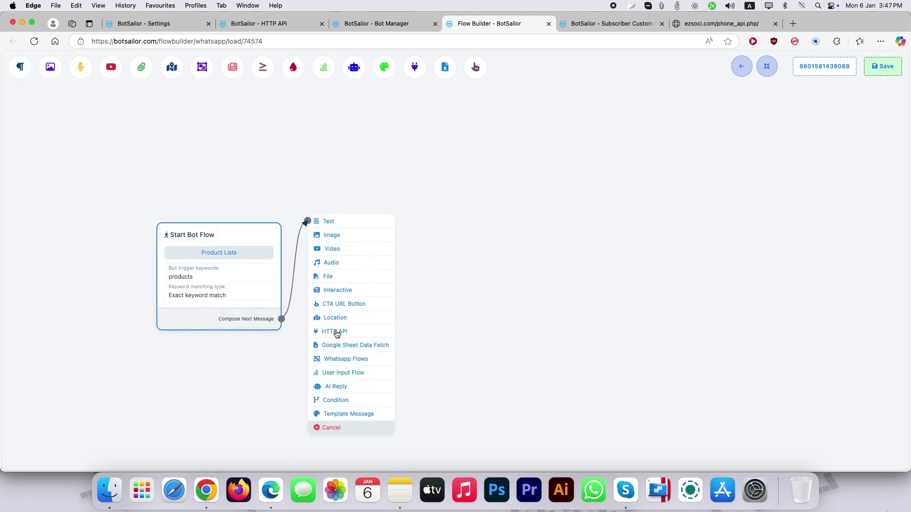
pyautogui.click(332, 329)
pyautogui.click(93, 113)
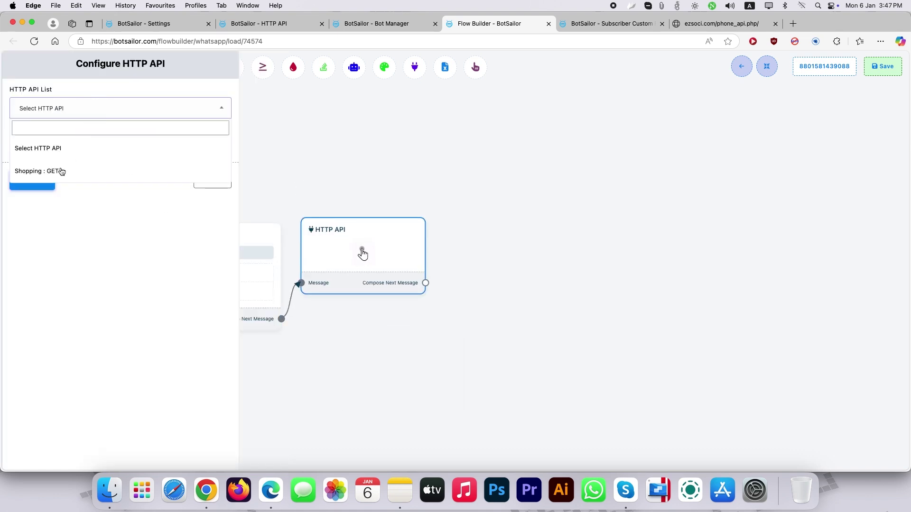
pyautogui.click(62, 171)
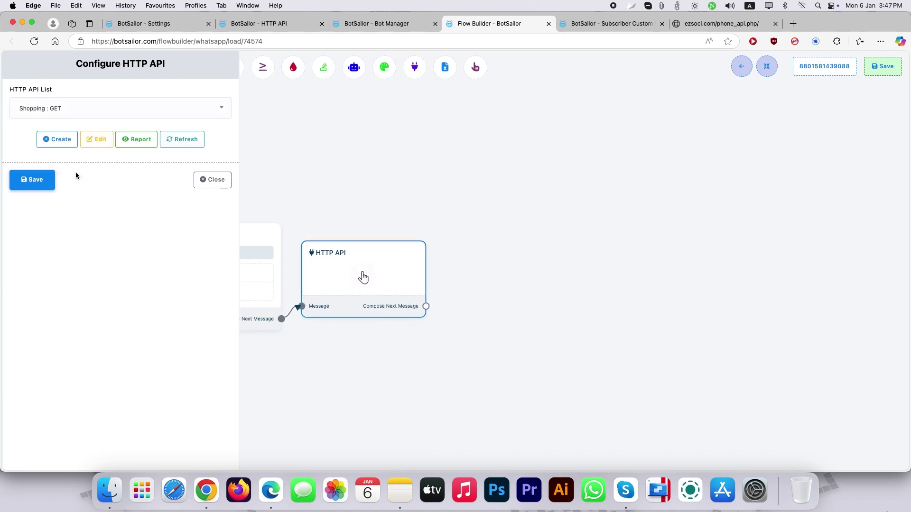
pyautogui.click(42, 182)
pyautogui.moveTo(437, 274); pyautogui.dragTo(441, 247)
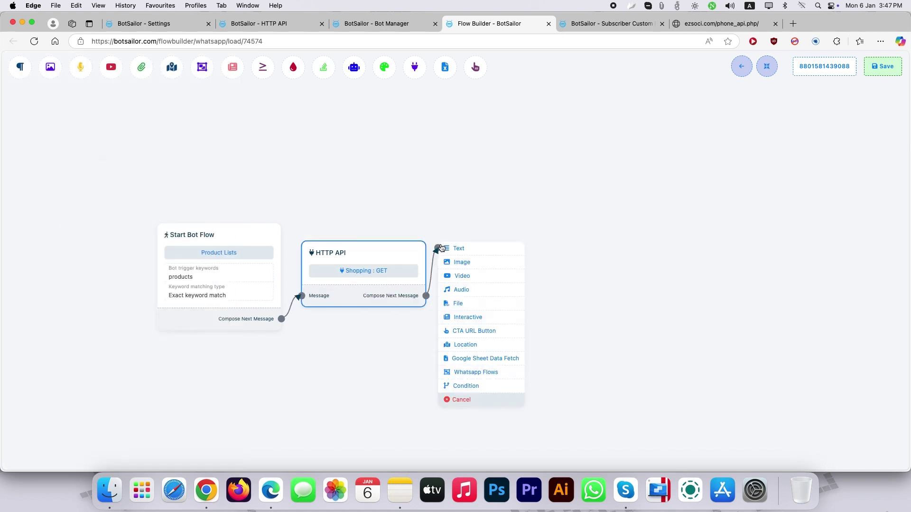
# Add an Interactive message with header Our Available Products and footer Choose Your Product
pyautogui.click(477, 318)
pyautogui.moveTo(538, 383); pyautogui.dragTo(524, 263)
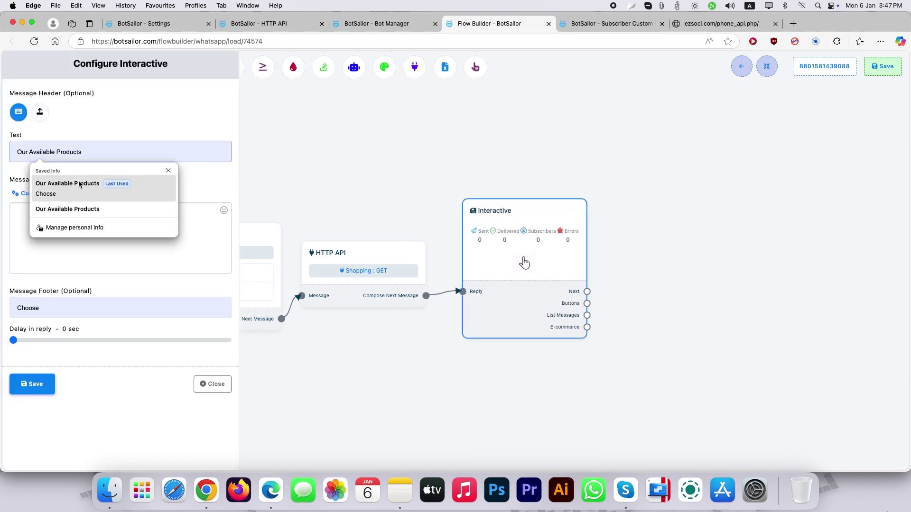
pyautogui.click(85, 230)
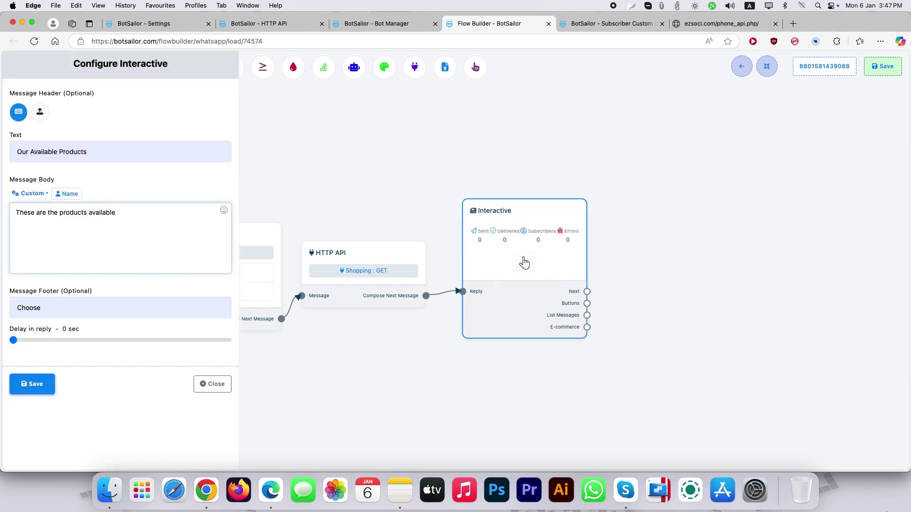
pyautogui.press('Tab')
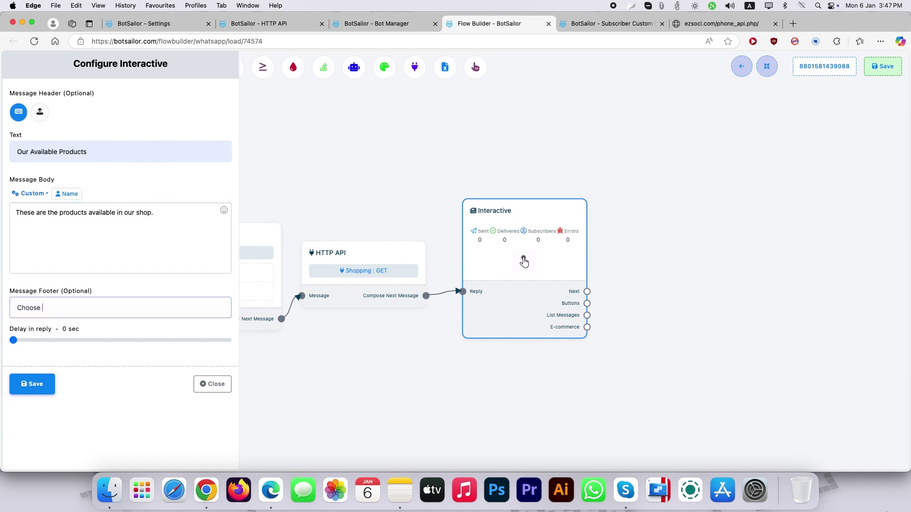
pyautogui.click(346, 335)
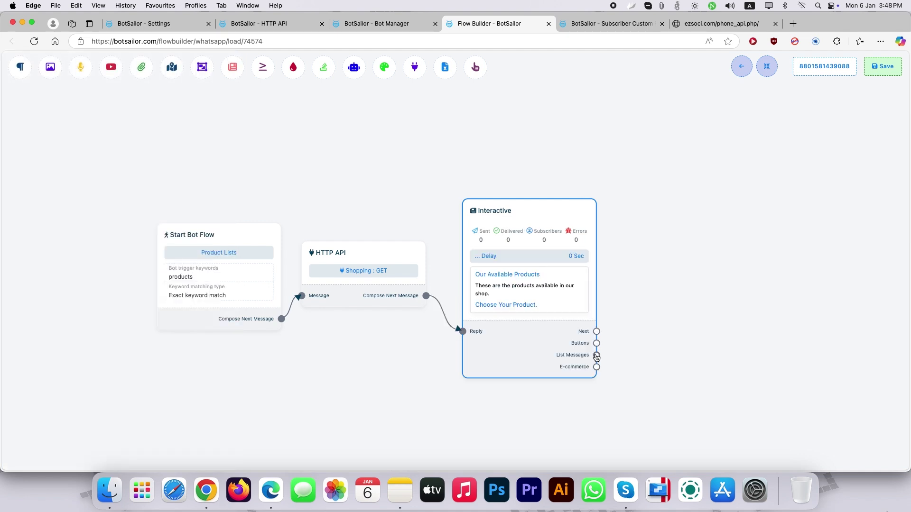
pyautogui.moveTo(597, 357); pyautogui.dragTo(631, 227)
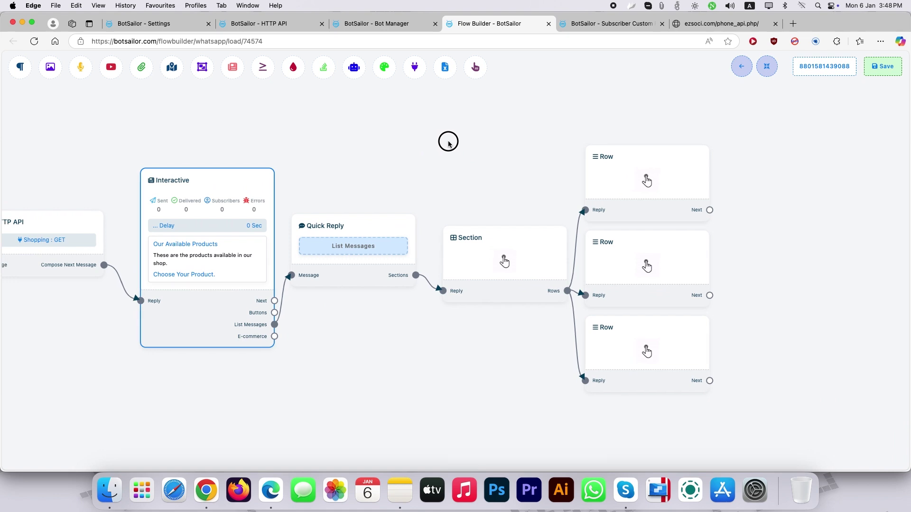
# Name the list button Choose phone and the section Phone Picking
pyautogui.click(372, 245)
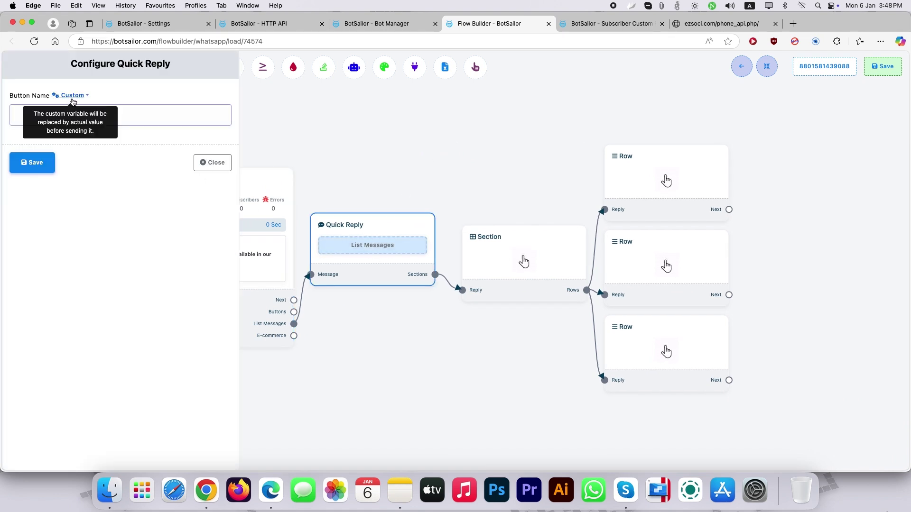
pyautogui.click(40, 117)
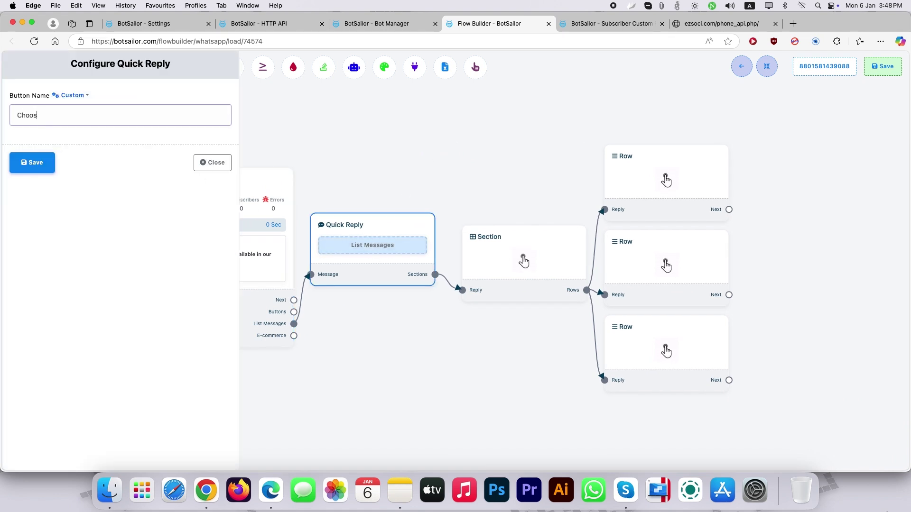
pyautogui.click(32, 162)
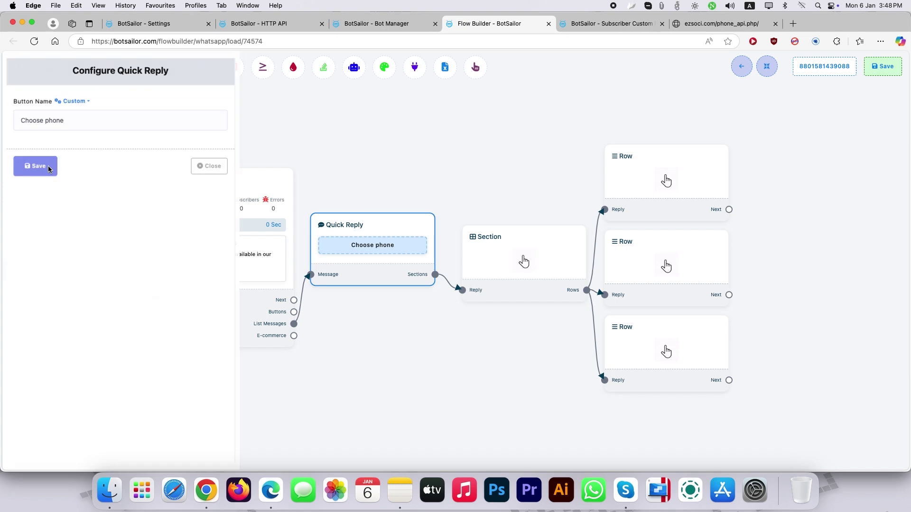
pyautogui.moveTo(526, 241); pyautogui.dragTo(521, 254)
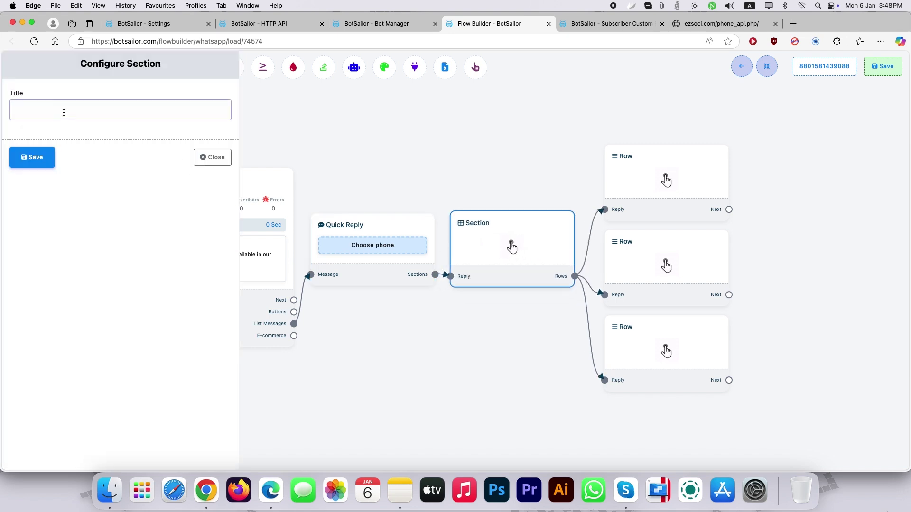
pyautogui.write('phone pick')
pyautogui.click(47, 139)
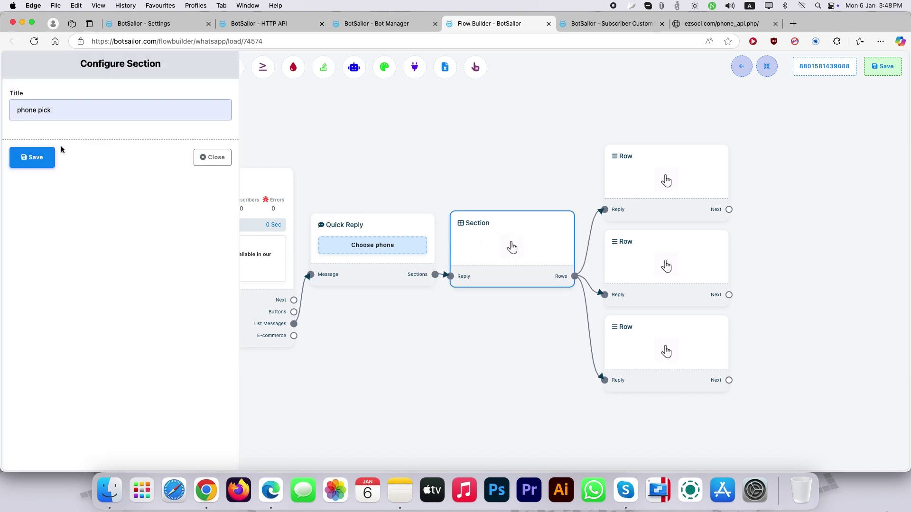
pyautogui.write('ing')
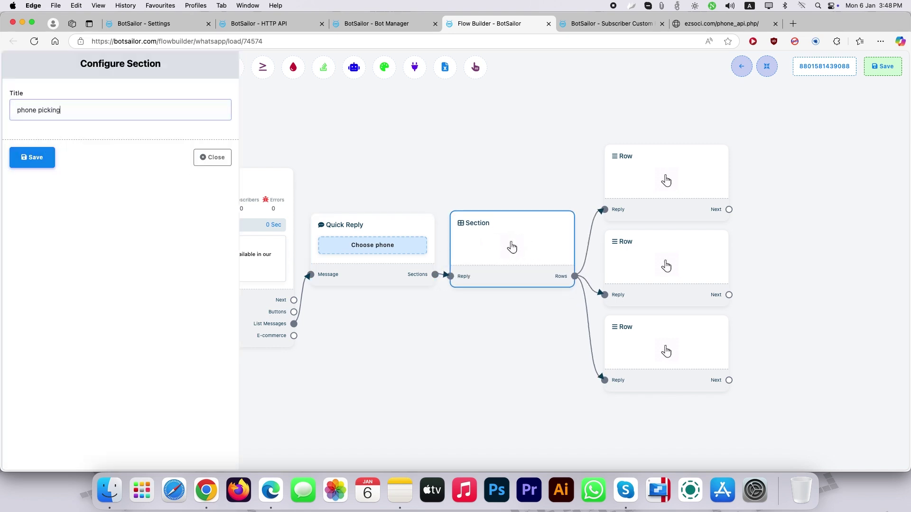
pyautogui.click(37, 158)
# Delete the two spare rows, leaving one row attached to the section
pyautogui.rightClick(665, 179)
pyautogui.click(674, 185)
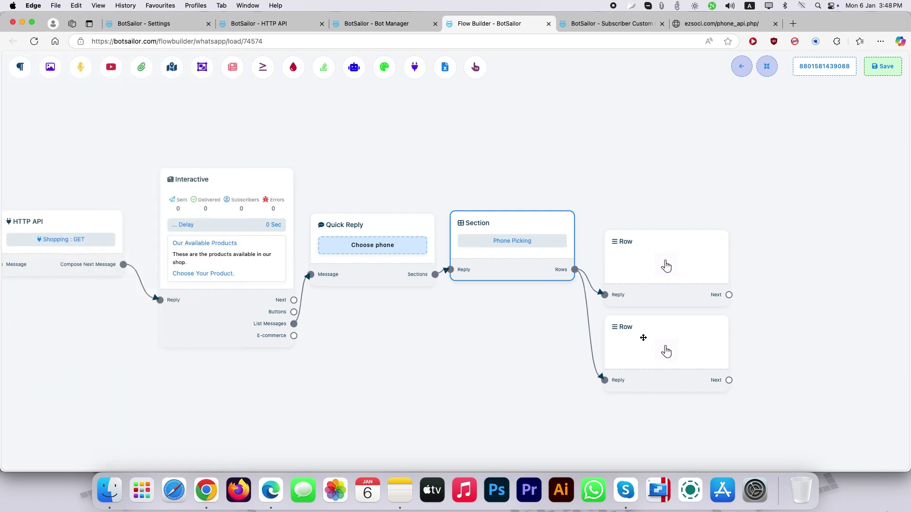
pyautogui.click(653, 268)
pyautogui.moveTo(653, 268); pyautogui.dragTo(649, 245)
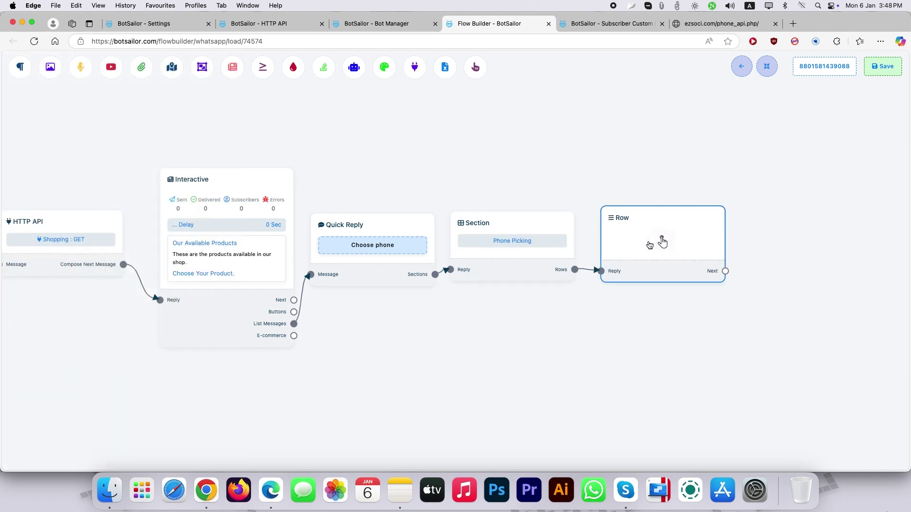
# Set the row to Dynamic generation from the #ProductList# custom field
pyautogui.doubleClick(648, 244)
pyautogui.click(107, 109)
pyautogui.click(62, 133)
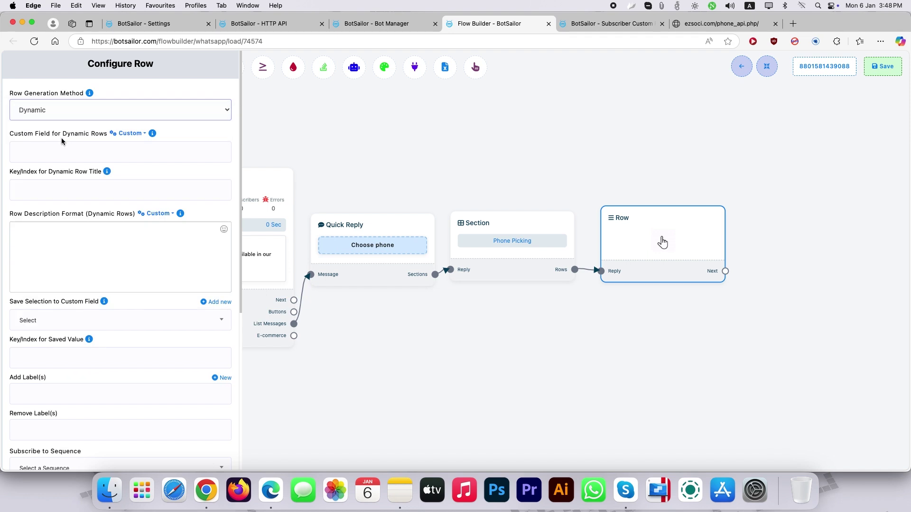
pyautogui.click(90, 148)
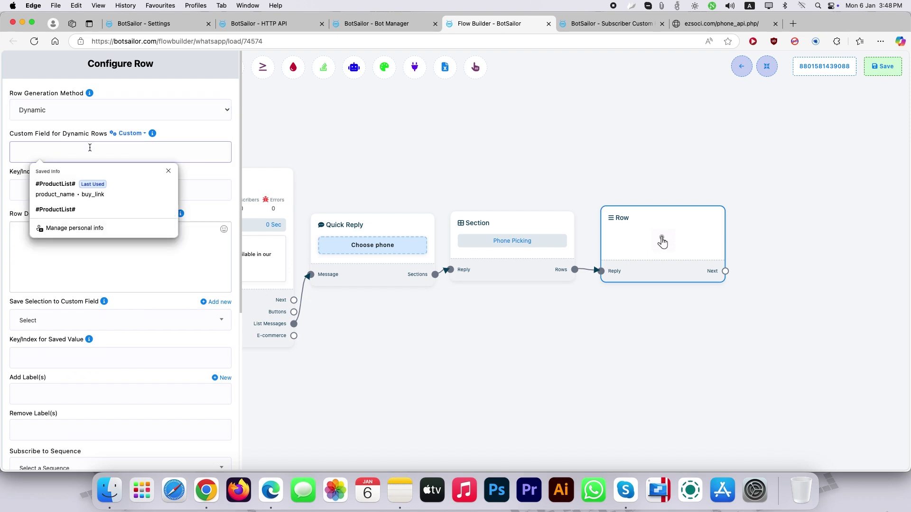
pyautogui.click(128, 133)
pyautogui.click(121, 163)
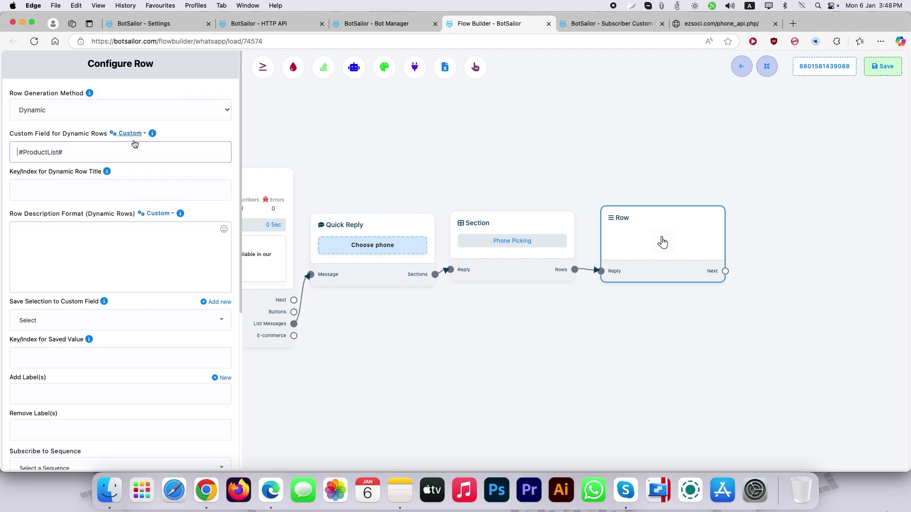
# Set the row title key to product_name, copied from the product JSON
pyautogui.click(718, 25)
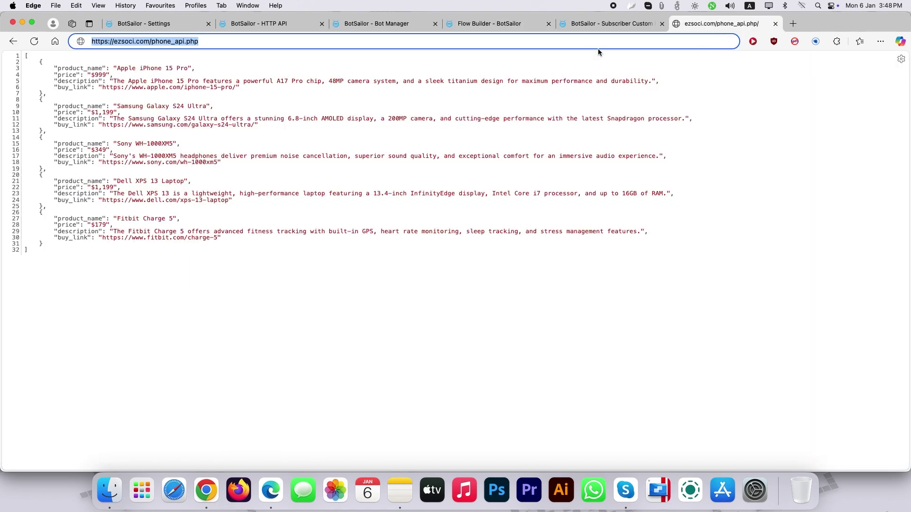
pyautogui.click(480, 23)
pyautogui.click(90, 190)
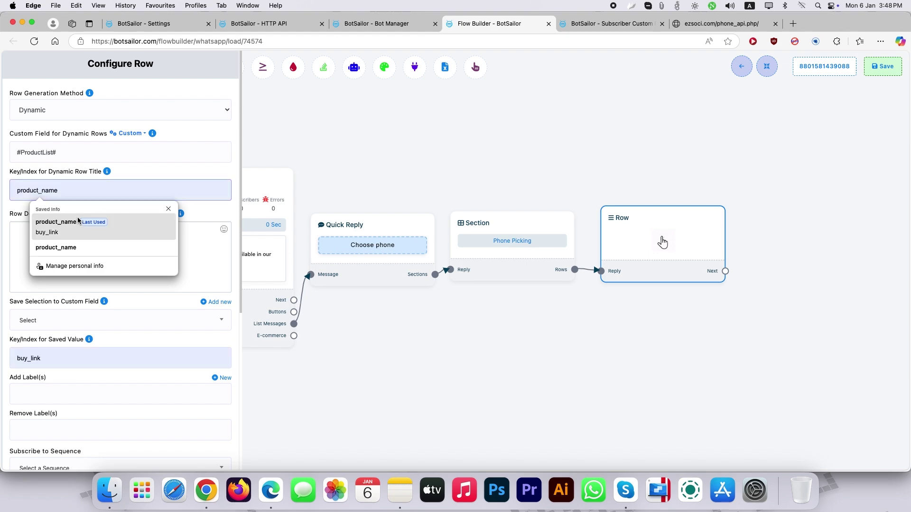
pyautogui.hotkey('ctrl', 'Tab')
pyautogui.hotkey('ctrl', 'Tab')
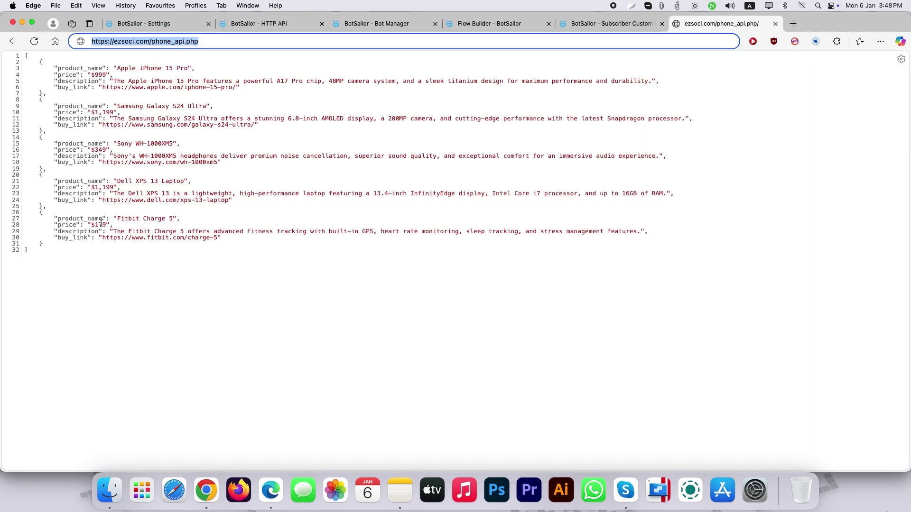
pyautogui.doubleClick(57, 220)
pyautogui.rightClick(62, 220)
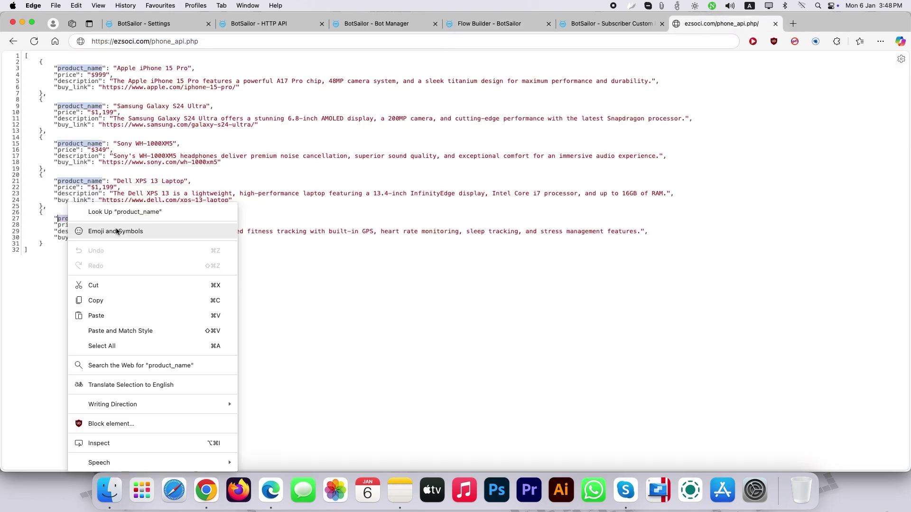
pyautogui.click(117, 304)
pyautogui.click(457, 23)
pyautogui.click(100, 191)
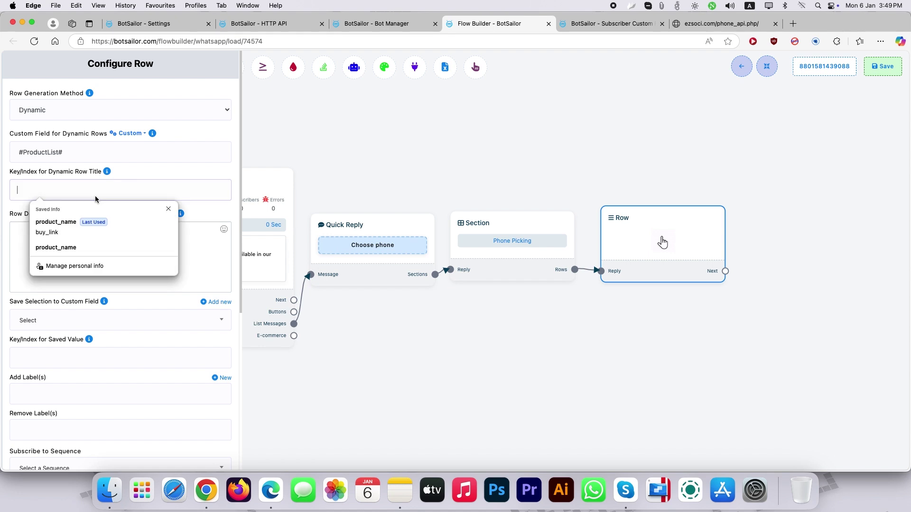
pyautogui.click(90, 223)
pyautogui.click(88, 245)
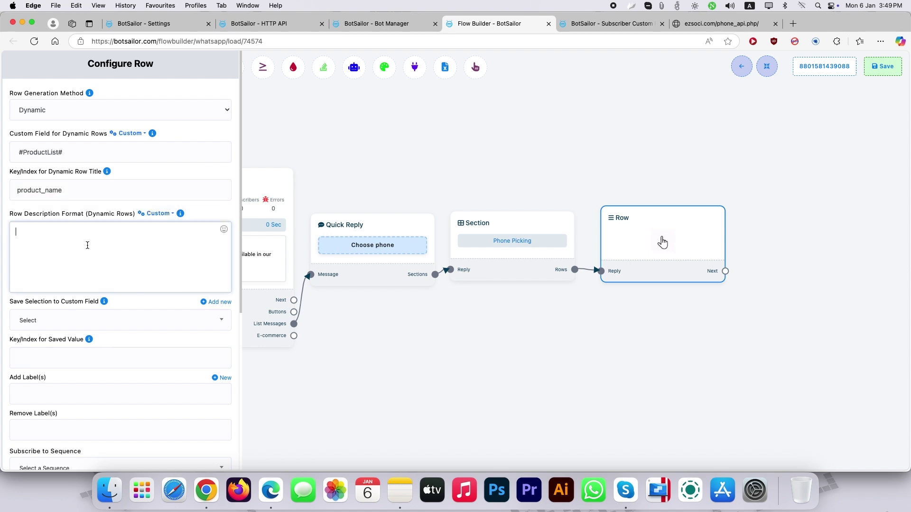
# Start the row description with #ProductList->price#, using the price key copied from the JSON
pyautogui.click(161, 216)
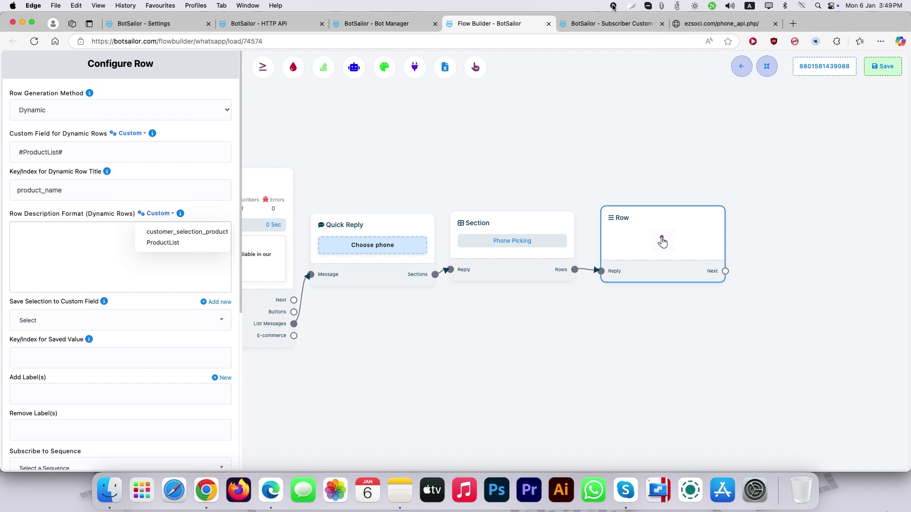
pyautogui.click(162, 243)
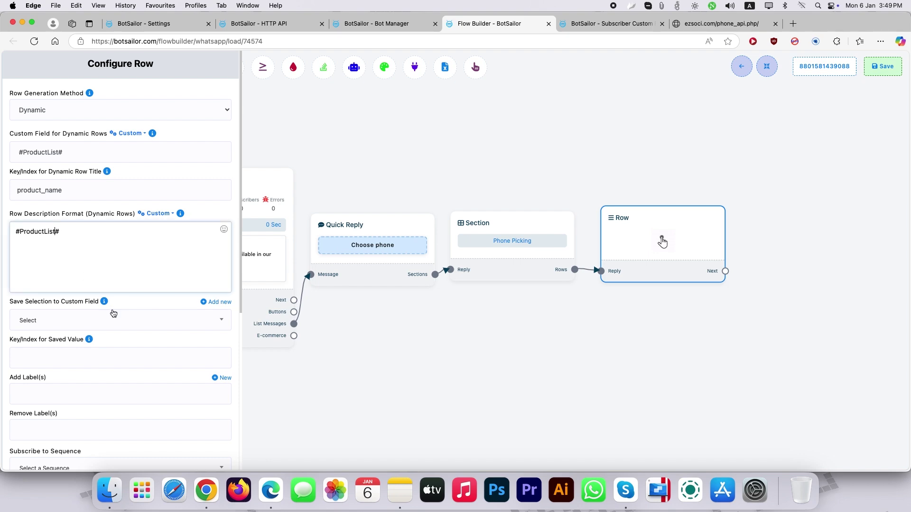
pyautogui.write('->')
pyautogui.click(721, 23)
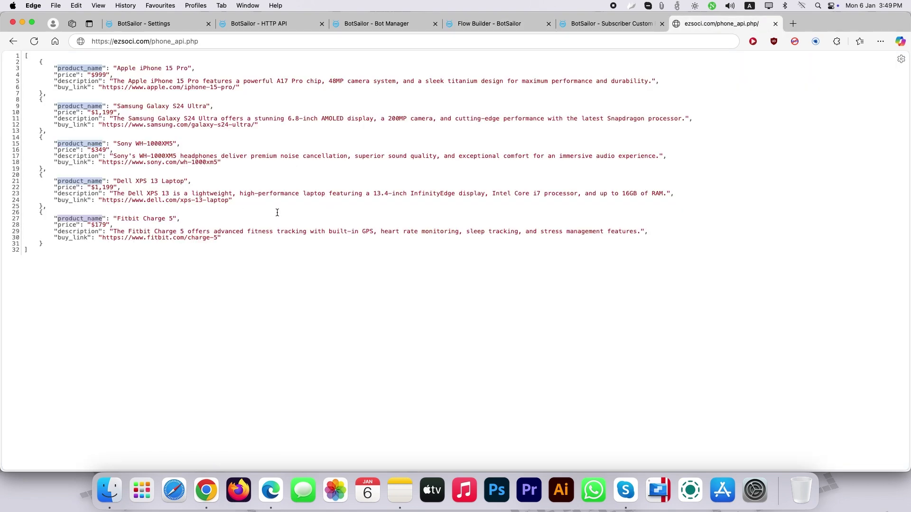
pyautogui.doubleClick(67, 225)
pyautogui.press('super+c')
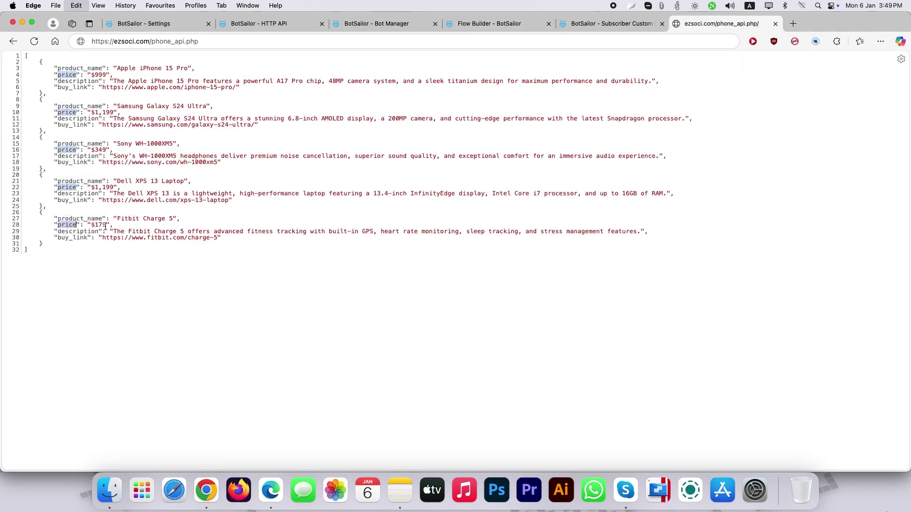
pyautogui.click(493, 23)
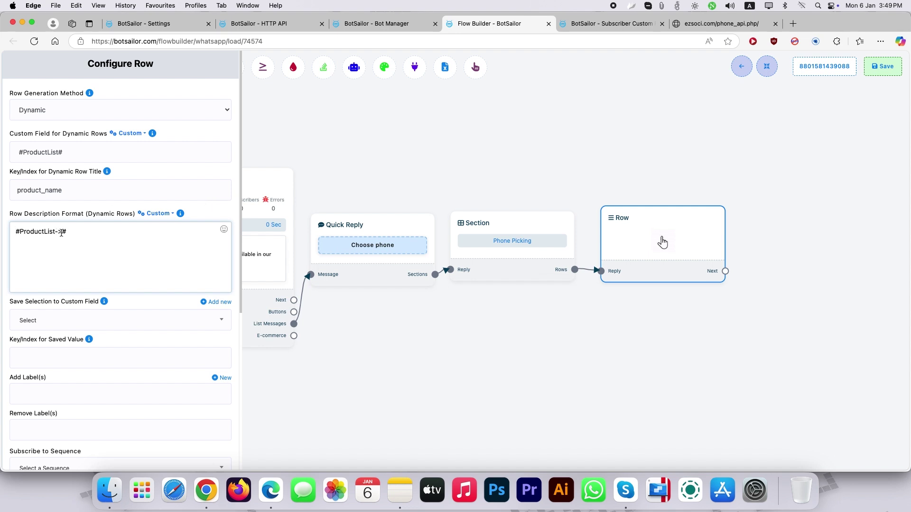
pyautogui.press('super+v')
# Append ' - #ProductList->description#' using the description key copied from the JSON
pyautogui.click(108, 233)
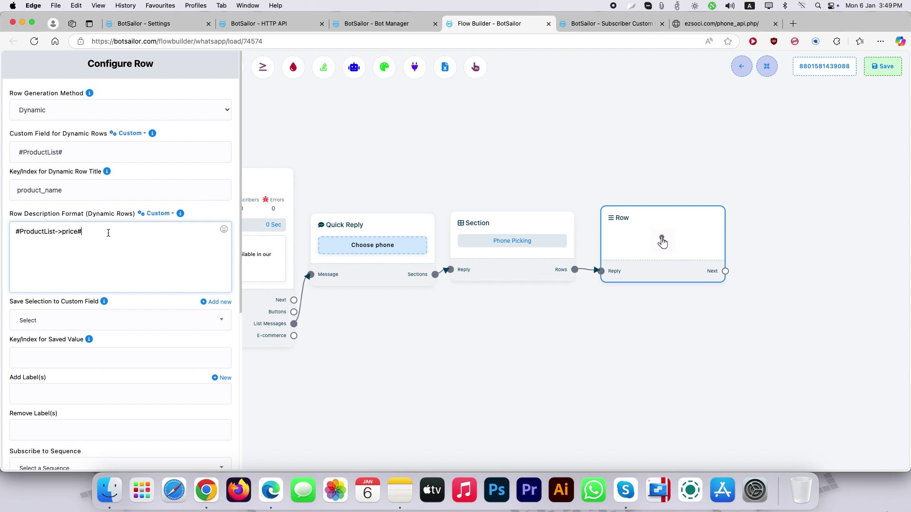
pyautogui.write('-')
pyautogui.click(149, 214)
pyautogui.click(148, 241)
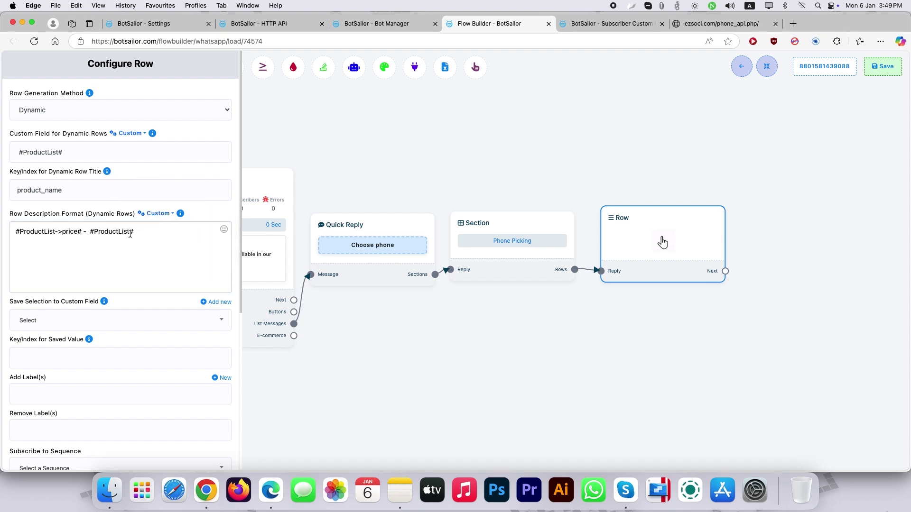
pyautogui.click(133, 233)
pyautogui.write('->')
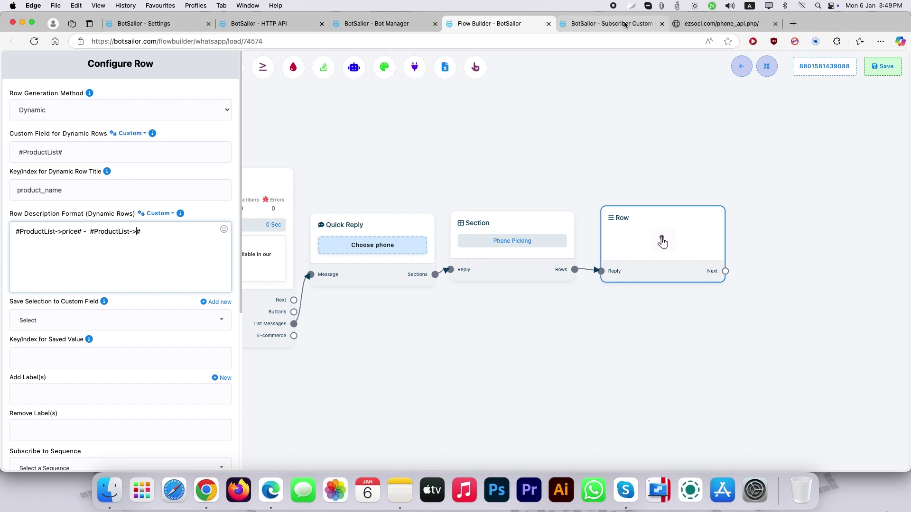
pyautogui.click(716, 23)
pyautogui.doubleClick(77, 231)
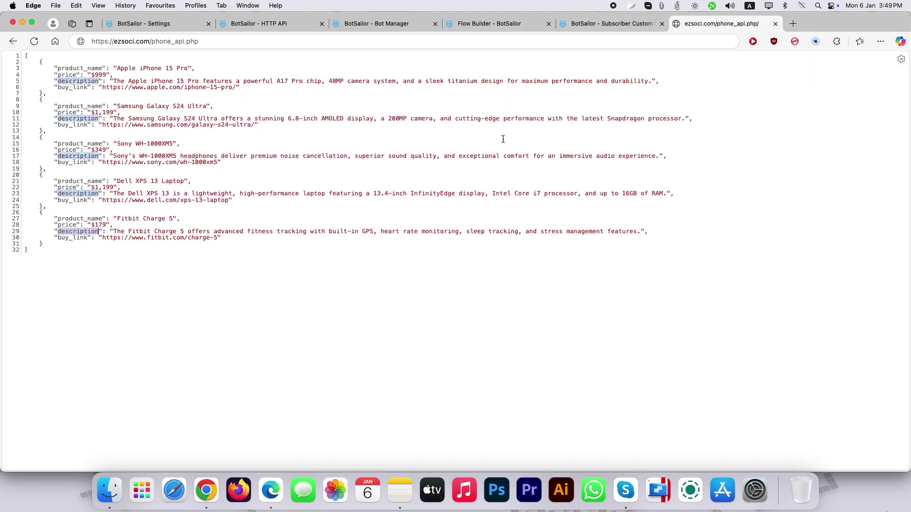
pyautogui.click(358, 24)
pyautogui.click(455, 24)
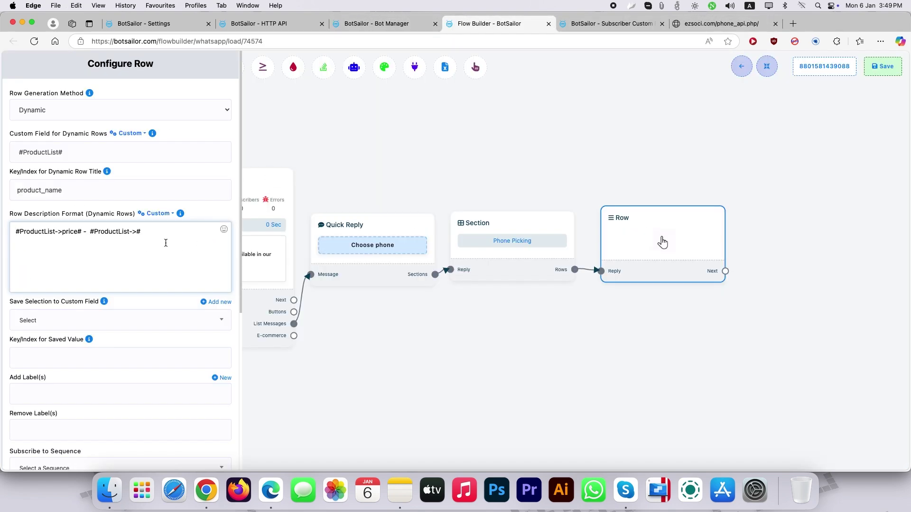
pyautogui.click(137, 231)
pyautogui.press('super+v')
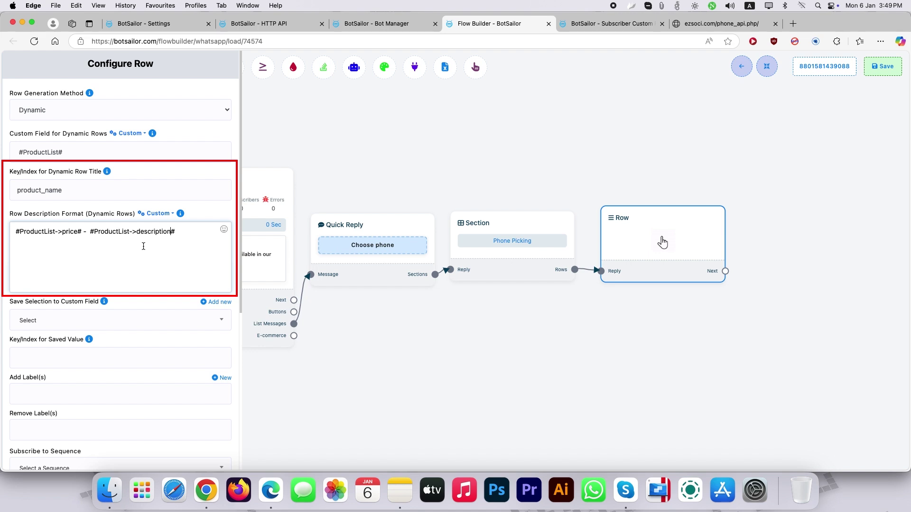
# Save the row selection to the customer_selection_product custom field
pyautogui.click(128, 320)
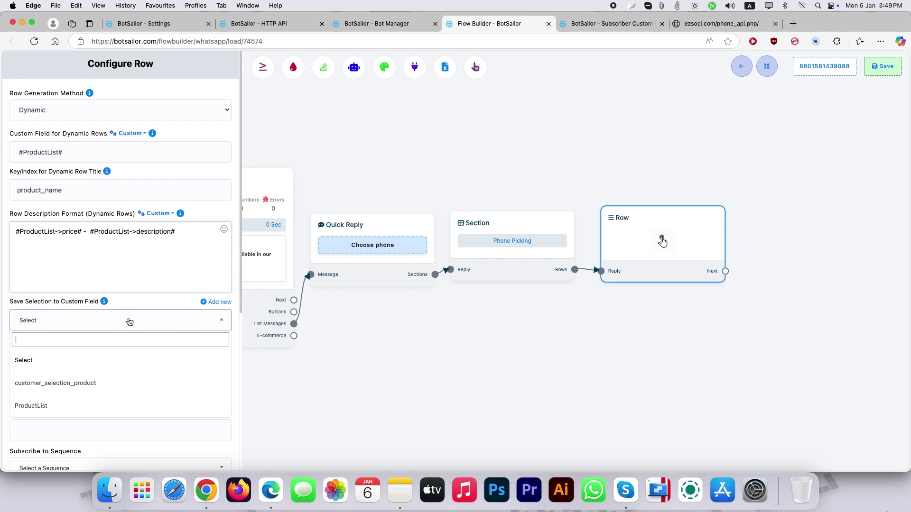
pyautogui.click(67, 383)
pyautogui.scroll(-1, 146, 292)
# Set Key/Index for Saved Value to buy_link, copied from the product JSON
pyautogui.click(146, 330)
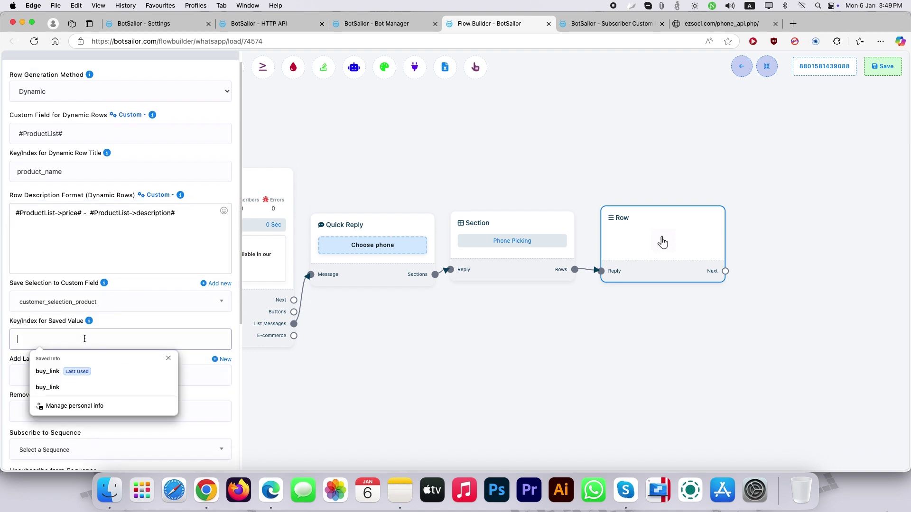
pyautogui.click(721, 23)
pyautogui.doubleClick(72, 237)
pyautogui.rightClick(72, 239)
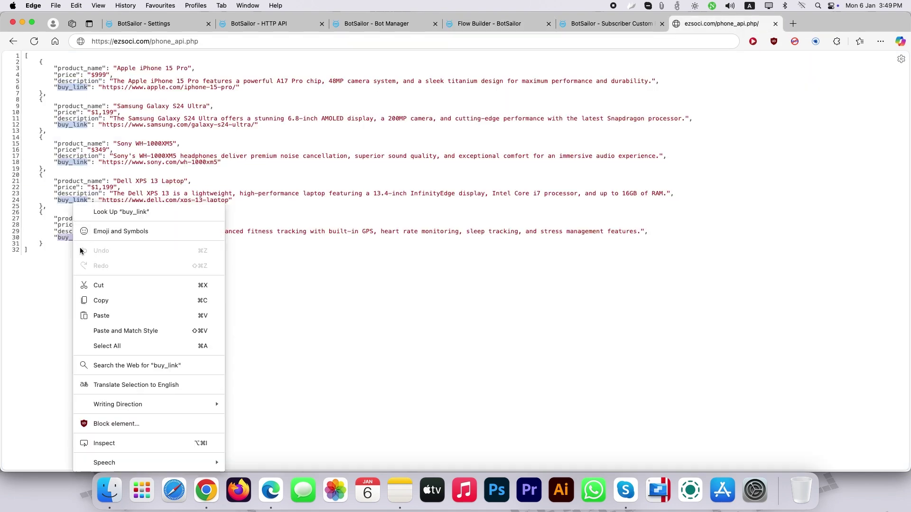
pyautogui.click(101, 300)
pyautogui.click(471, 24)
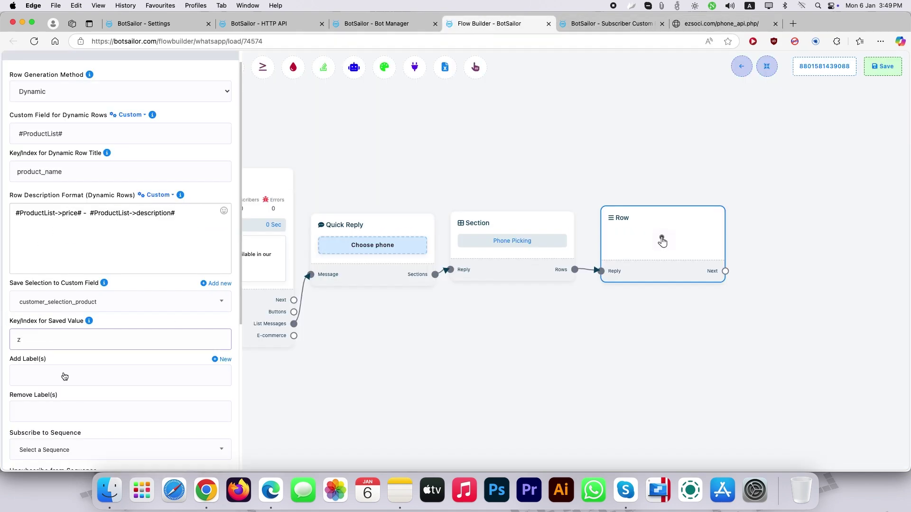
pyautogui.press('super+v')
# Save the dynamic row configuration
pyautogui.click(65, 376)
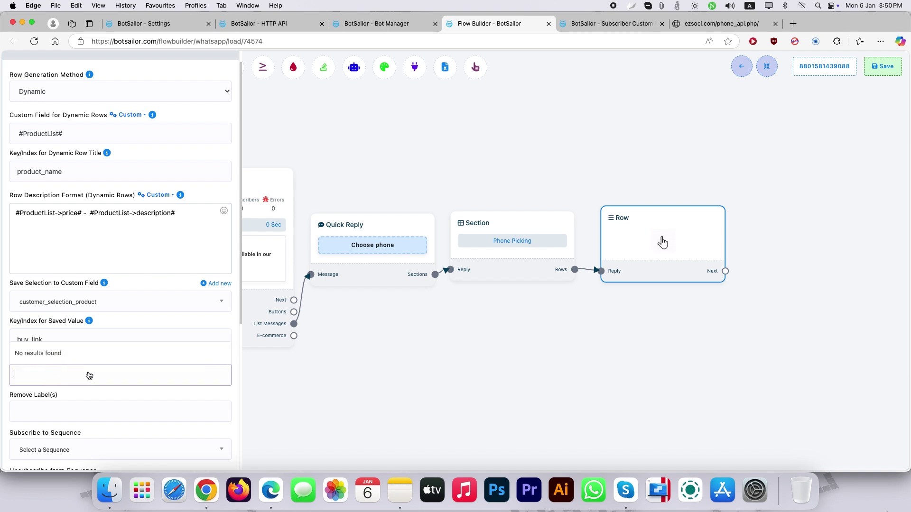
pyautogui.scroll(-2, 377, 385)
pyautogui.scroll(-5, 145, 408)
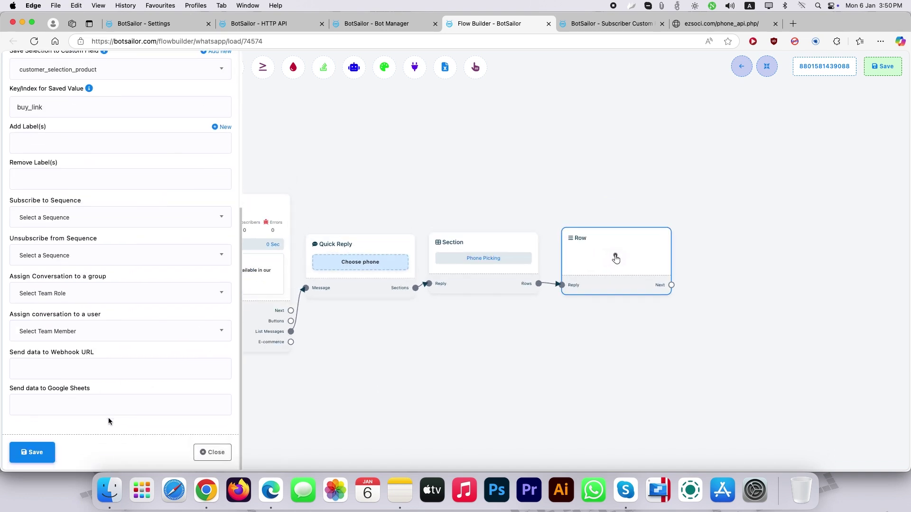
pyautogui.click(31, 452)
# Add a Text step after the row's Next port with the reply 'You can buy our product from'
pyautogui.moveTo(679, 308); pyautogui.dragTo(707, 211)
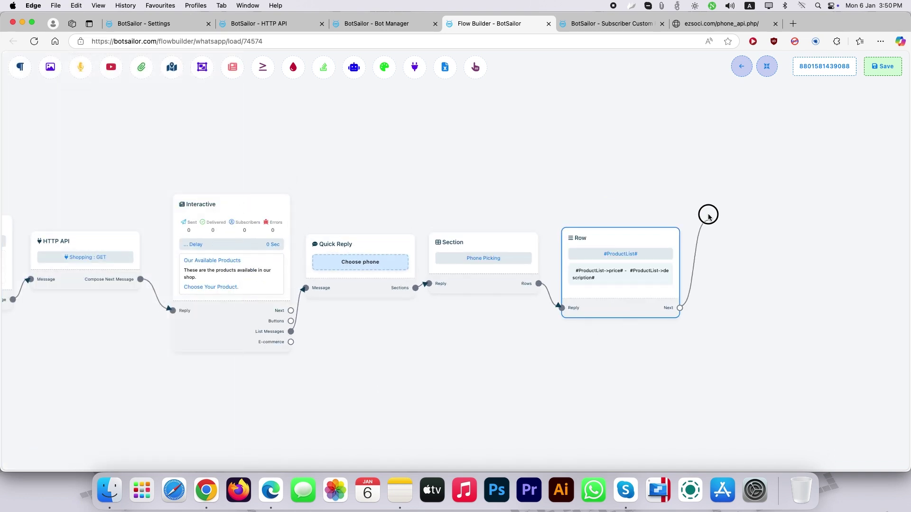
pyautogui.click(730, 220)
pyautogui.moveTo(783, 271); pyautogui.dragTo(764, 274)
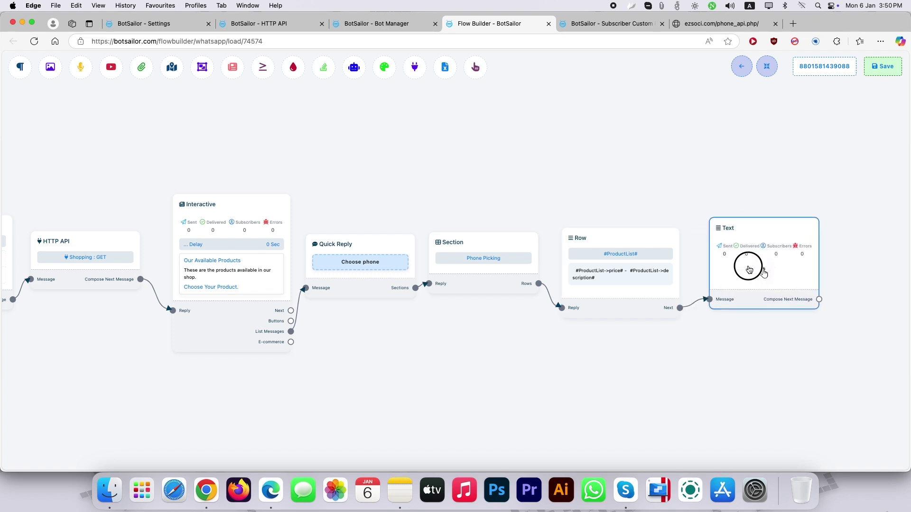
pyautogui.doubleClick(764, 275)
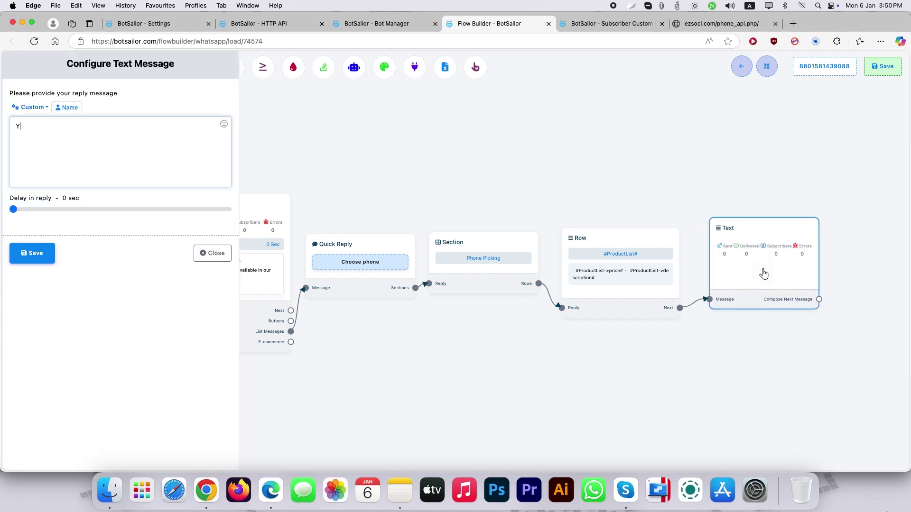
pyautogui.write('You can buy ')
pyautogui.write('our oriu')
pyautogui.write('product f')
pyautogui.write('rom')
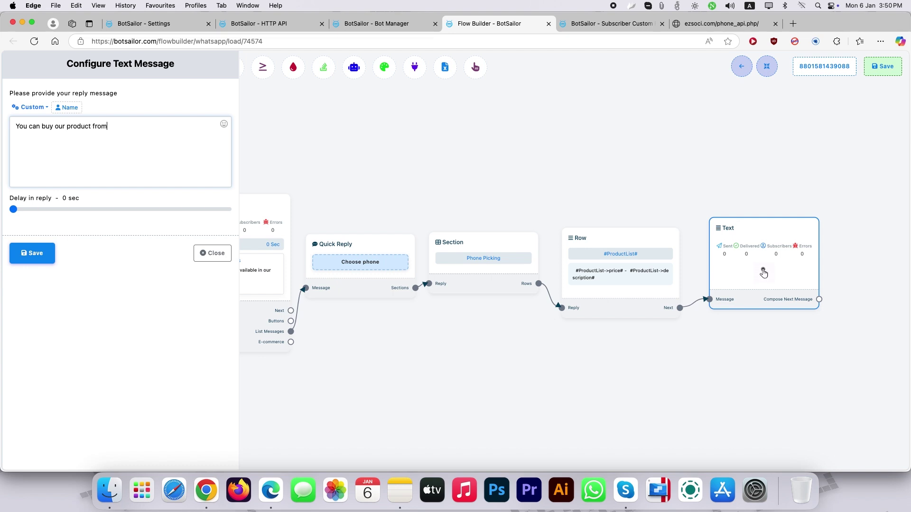
pyautogui.press('Return')
# Append #customer_selection_product# to the reply, save the step, and save the flow
pyautogui.click(38, 107)
pyautogui.click(48, 125)
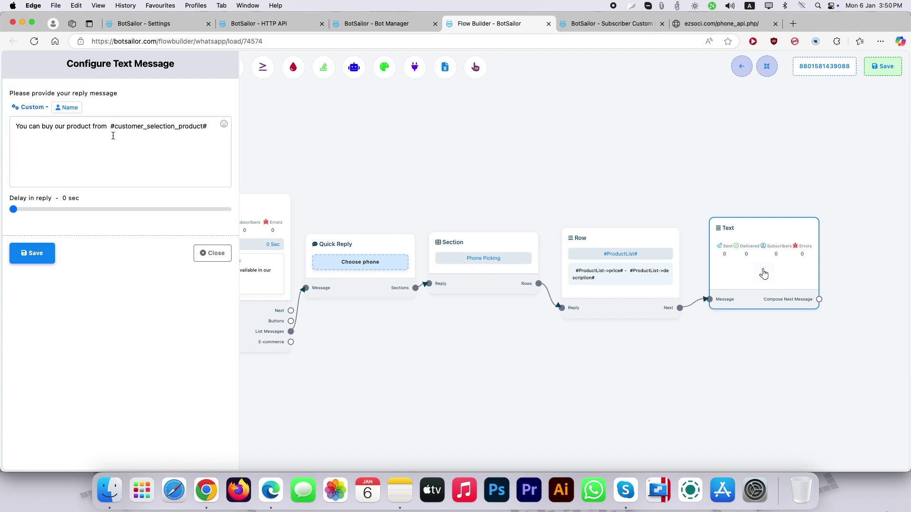
pyautogui.click(29, 253)
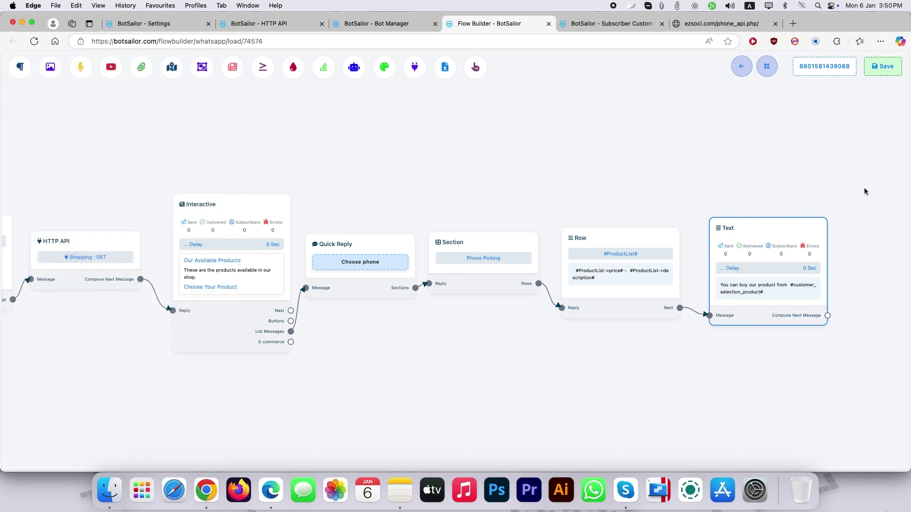
pyautogui.click(882, 66)
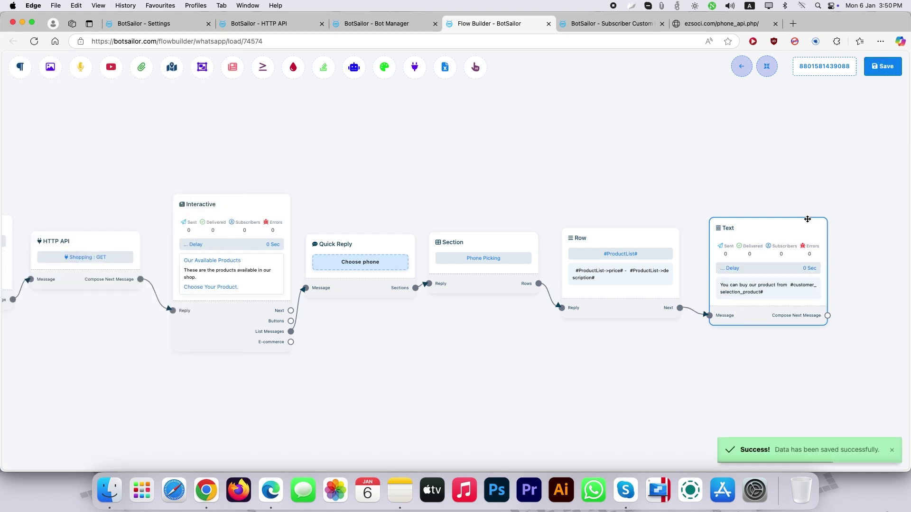
pyautogui.click(593, 490)
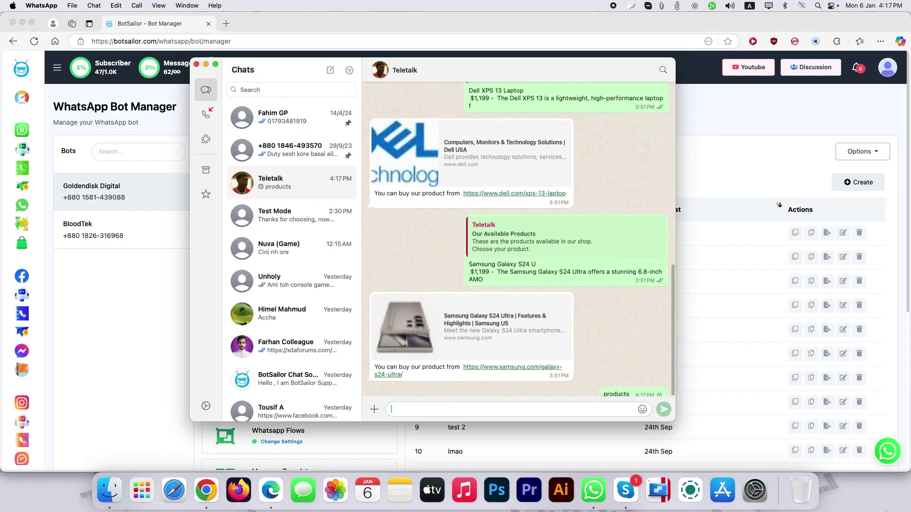
# Pick Apple iPhone 15 Pro, then Dell XPS 13 Laptop, opening each returned buy link
pyautogui.click(442, 380)
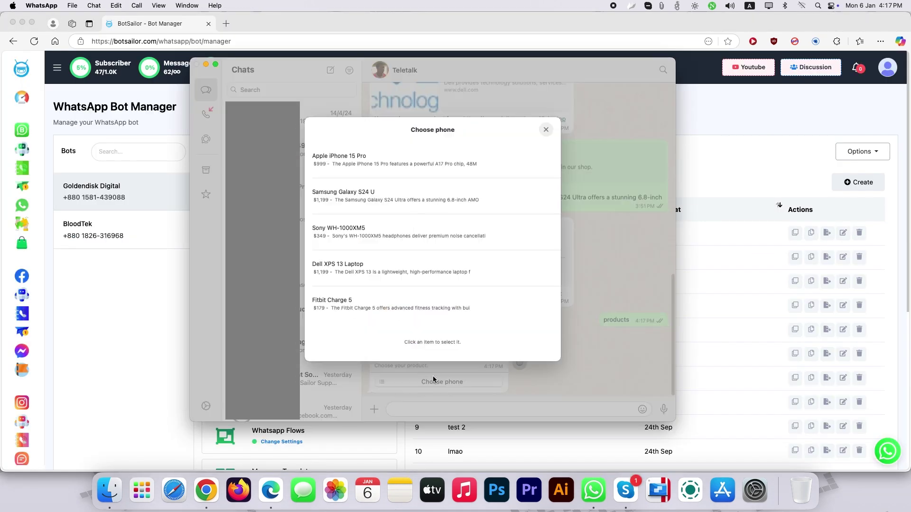
pyautogui.click(346, 151)
pyautogui.click(450, 350)
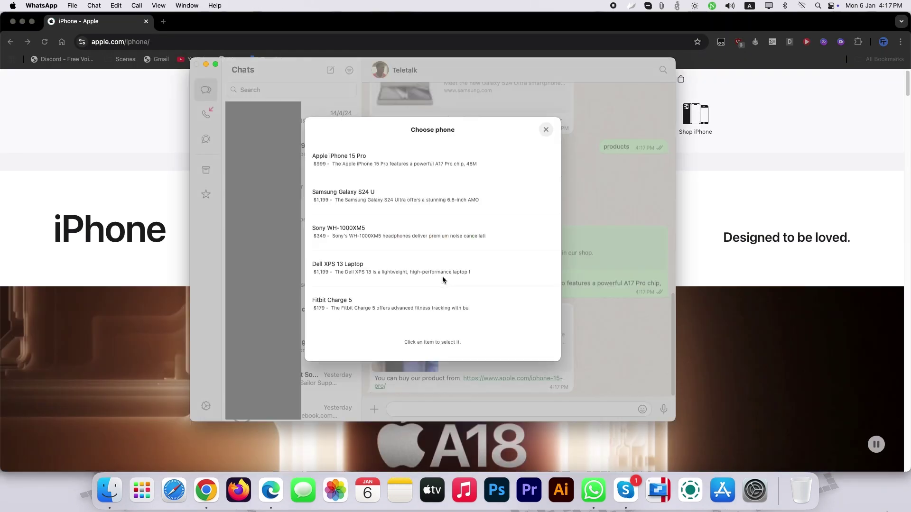
pyautogui.click(442, 273)
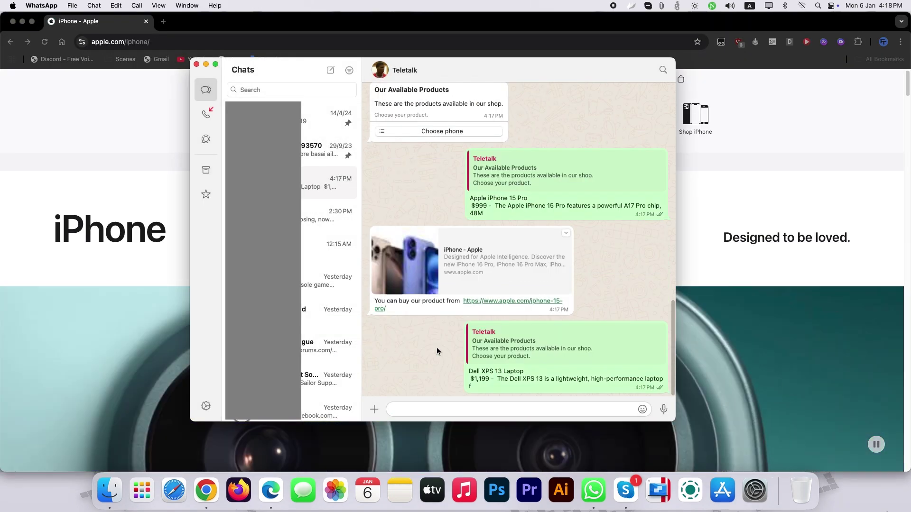
pyautogui.click(437, 348)
# Pick Samsung Galaxy S24 from the list and open its returned buy link
pyautogui.click(594, 490)
pyautogui.click(456, 197)
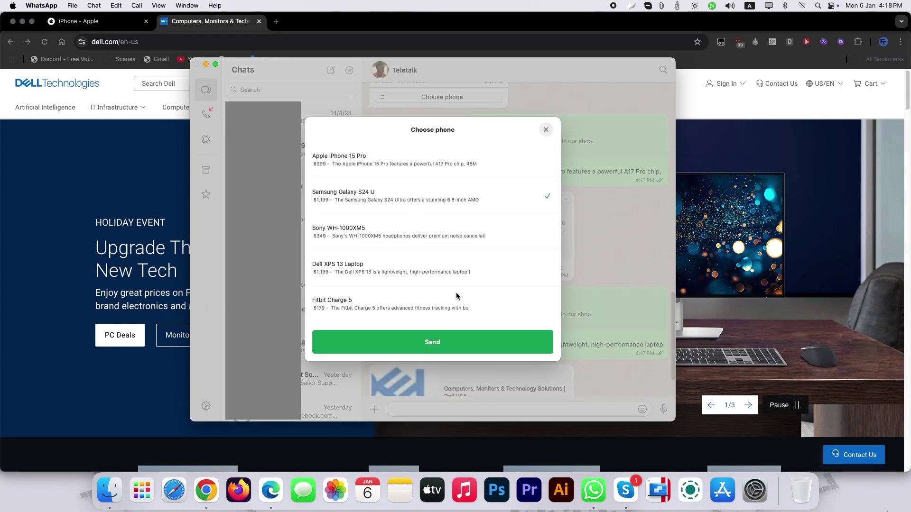
pyautogui.click(453, 341)
pyautogui.click(476, 355)
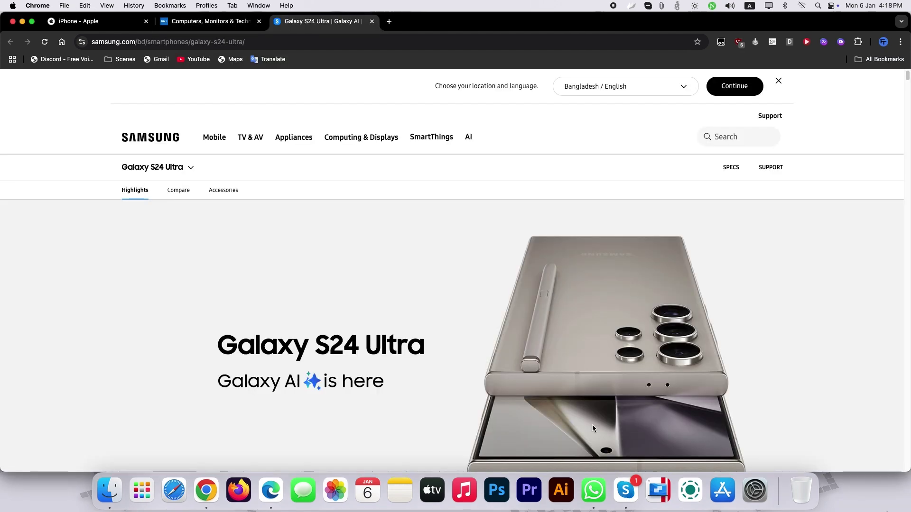
pyautogui.press('super+Tab')
pyautogui.click(455, 239)
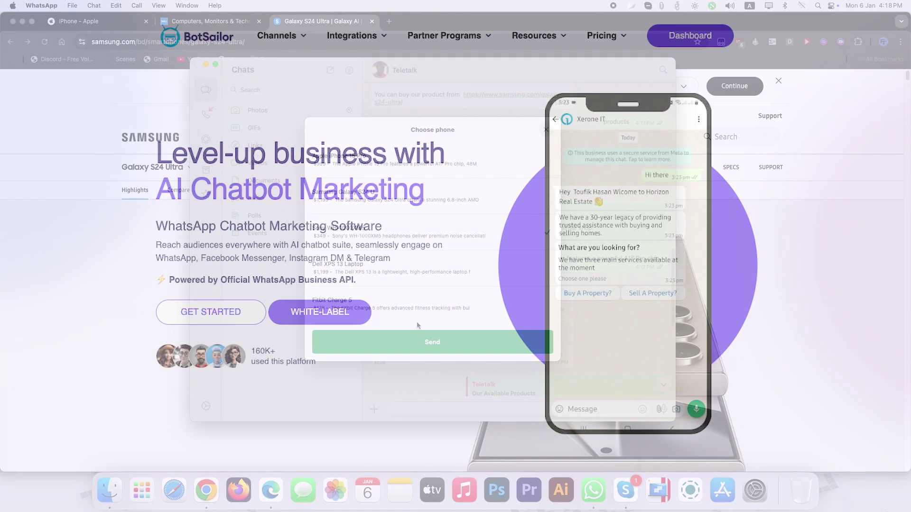